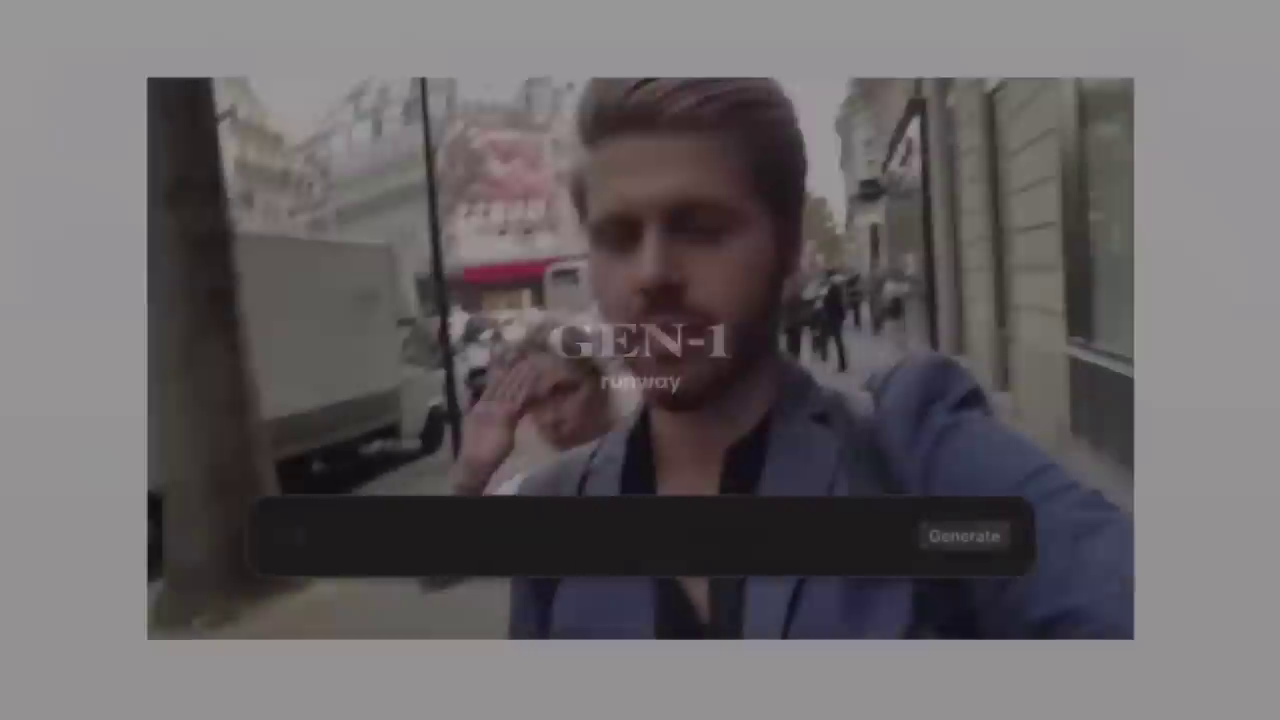
{"action": "type", "text": "Claymation style"}
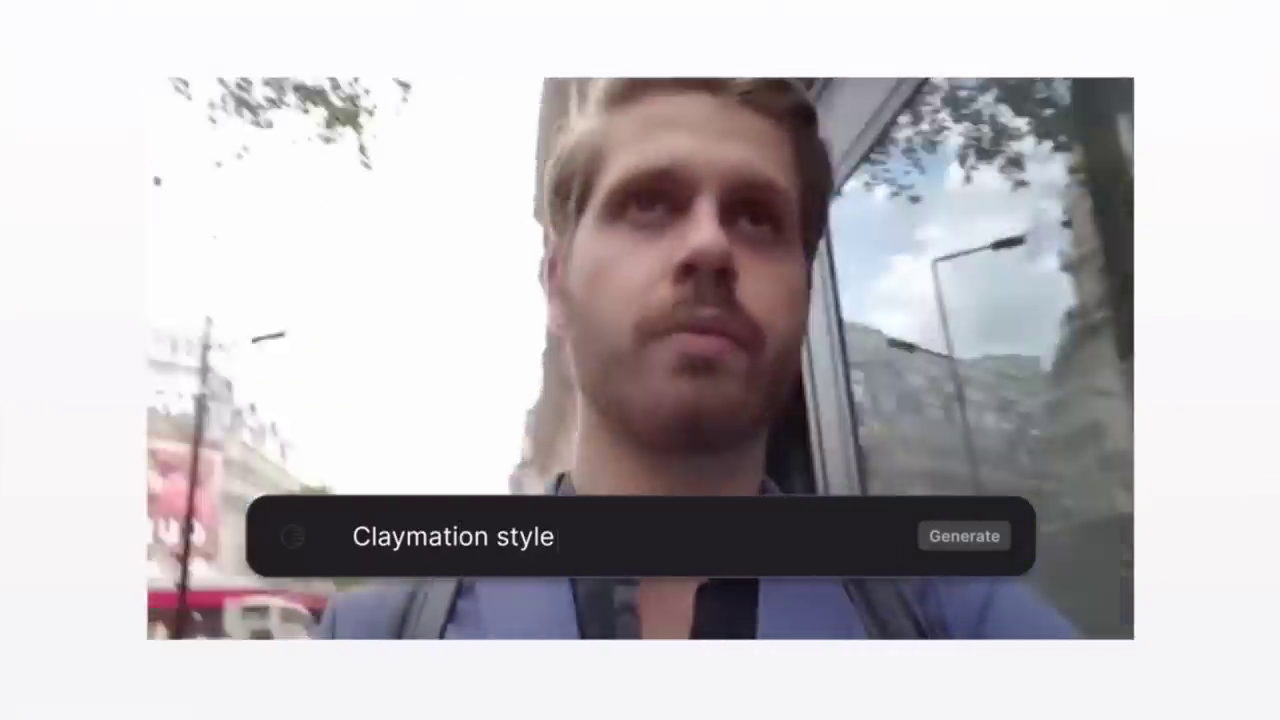
{"action": "key", "text": "Return"}
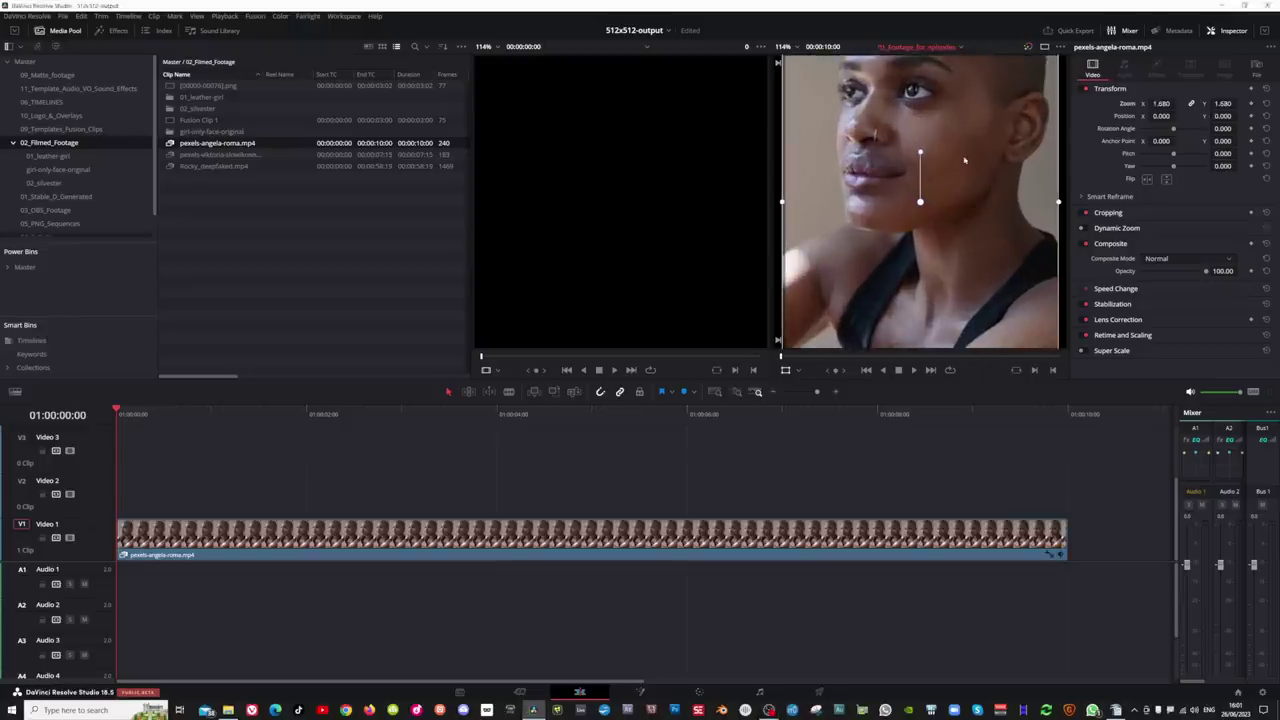
Reframe the pexels-angela-roma.mp4 clip so the face fills the viewer, and convert it into a new Fusion clip.
{"action": "left_click_drag", "start_coordinate": [964, 160], "coordinate": [974, 218]}
{"action": "right_click", "coordinate": [380, 520]}
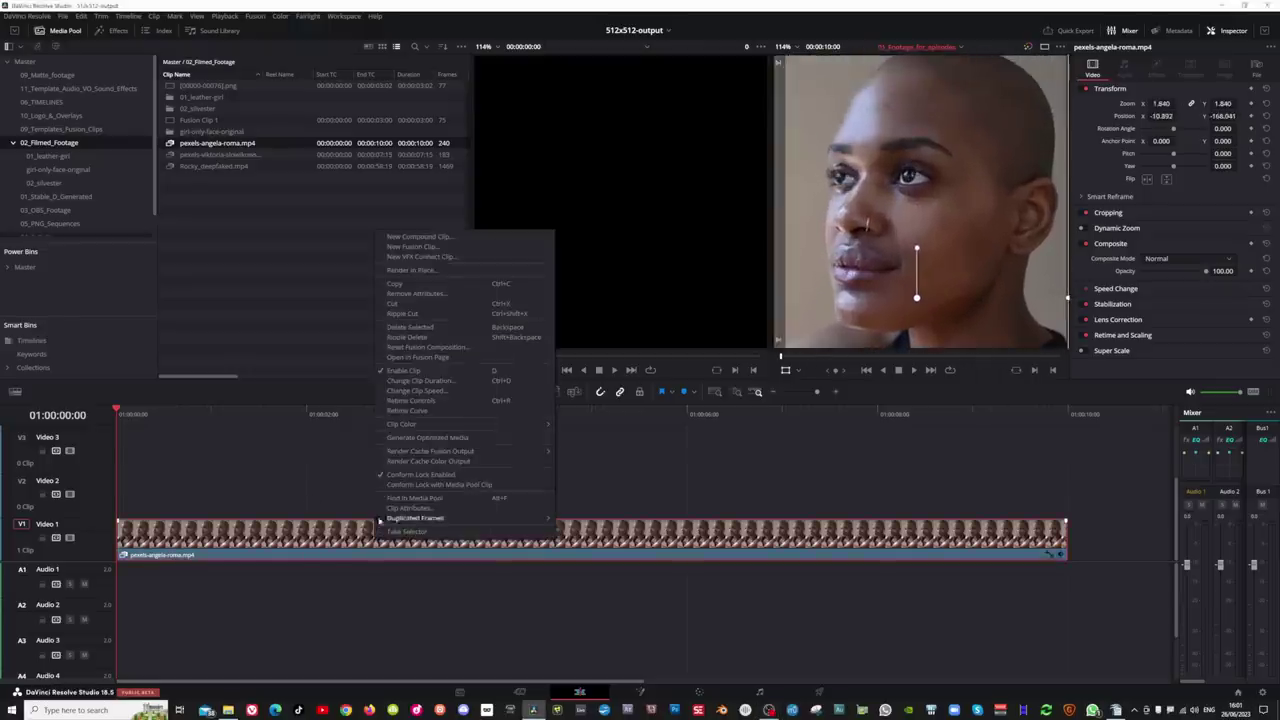
{"action": "left_click", "coordinate": [438, 247]}
Open the clip on the Fusion page and add a Saver node after MediaOut1.
{"action": "left_click", "coordinate": [640, 691]}
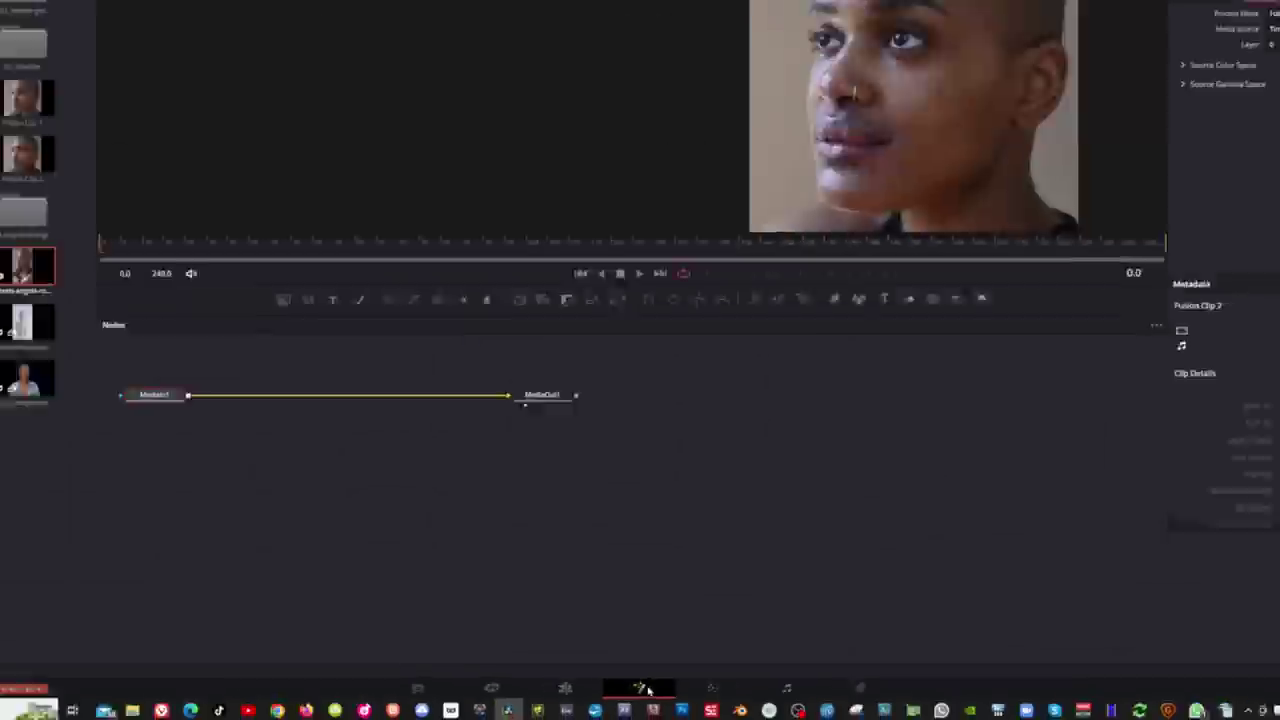
{"action": "key", "text": "shift+space"}
{"action": "type", "text": "saver"}
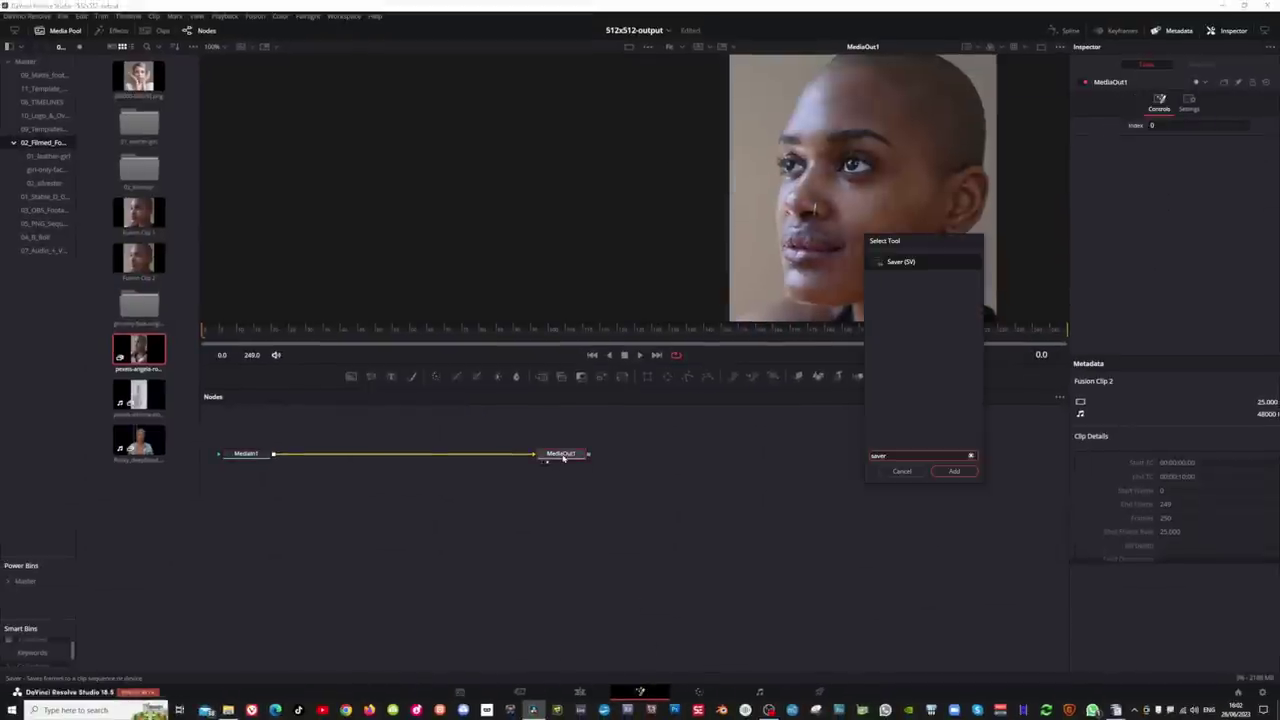
{"action": "key", "text": "Return"}
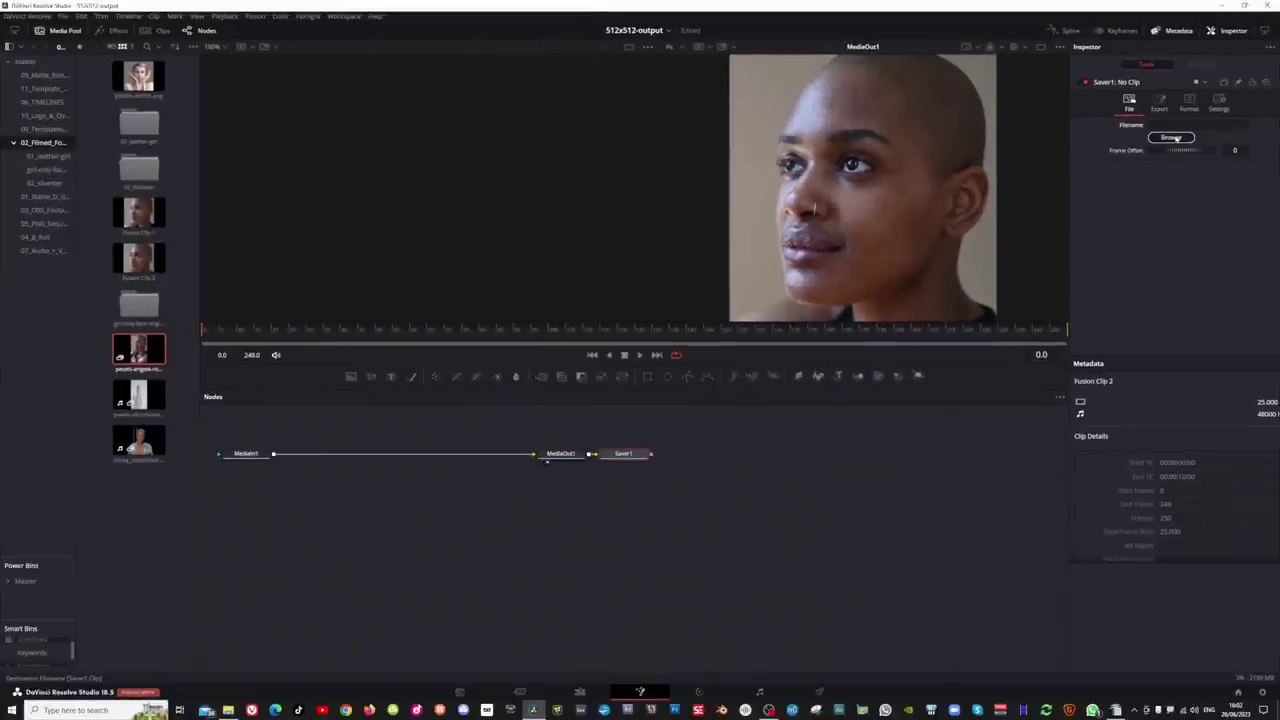
Set the Saver's output file name to 0000.png and render all savers.
{"action": "left_click", "coordinate": [1176, 138]}
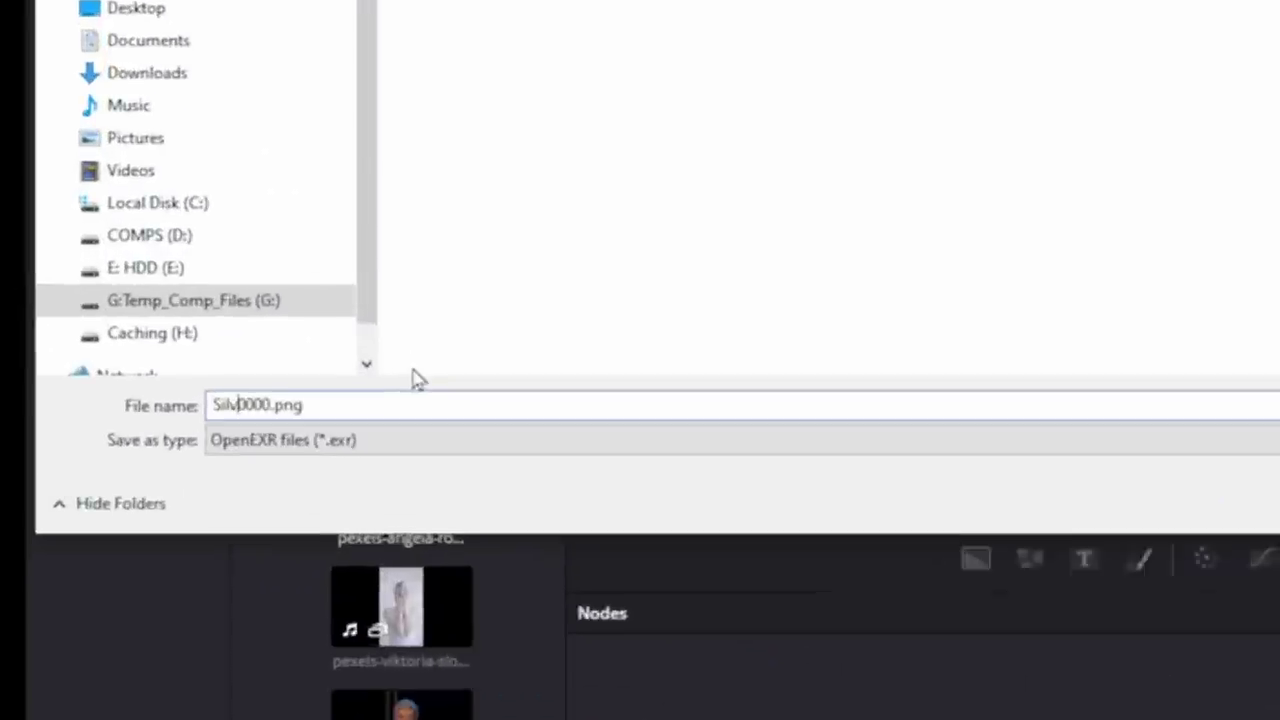
{"action": "key", "text": "Home"}
{"action": "key", "text": "Delete"}
{"action": "key", "text": "Delete"}
{"action": "key", "text": "Delete"}
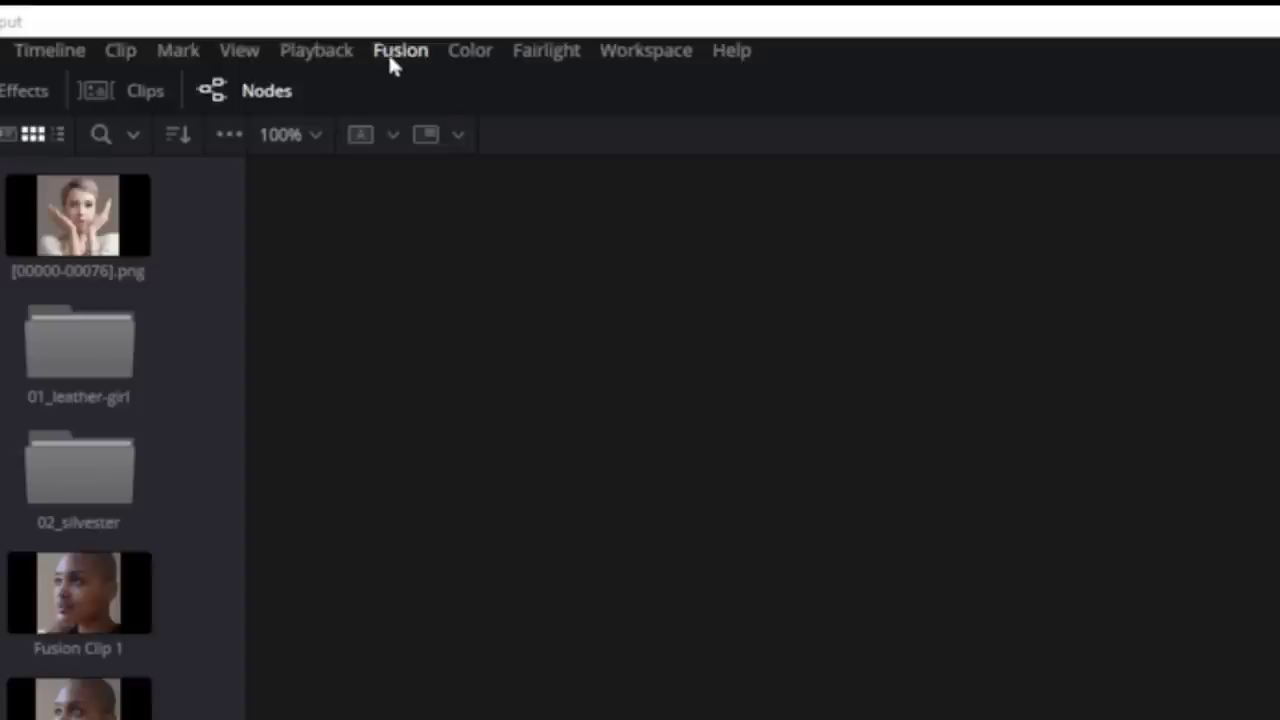
{"action": "left_click", "coordinate": [251, 17]}
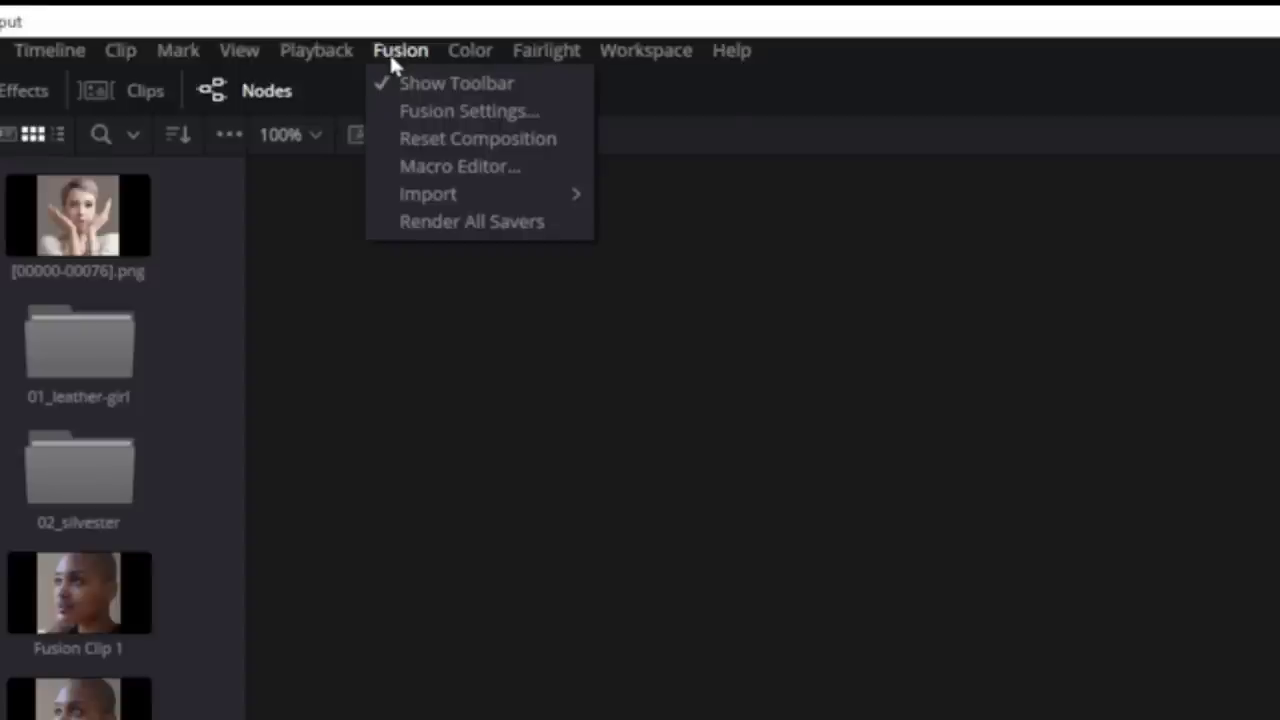
{"action": "left_click", "coordinate": [507, 232]}
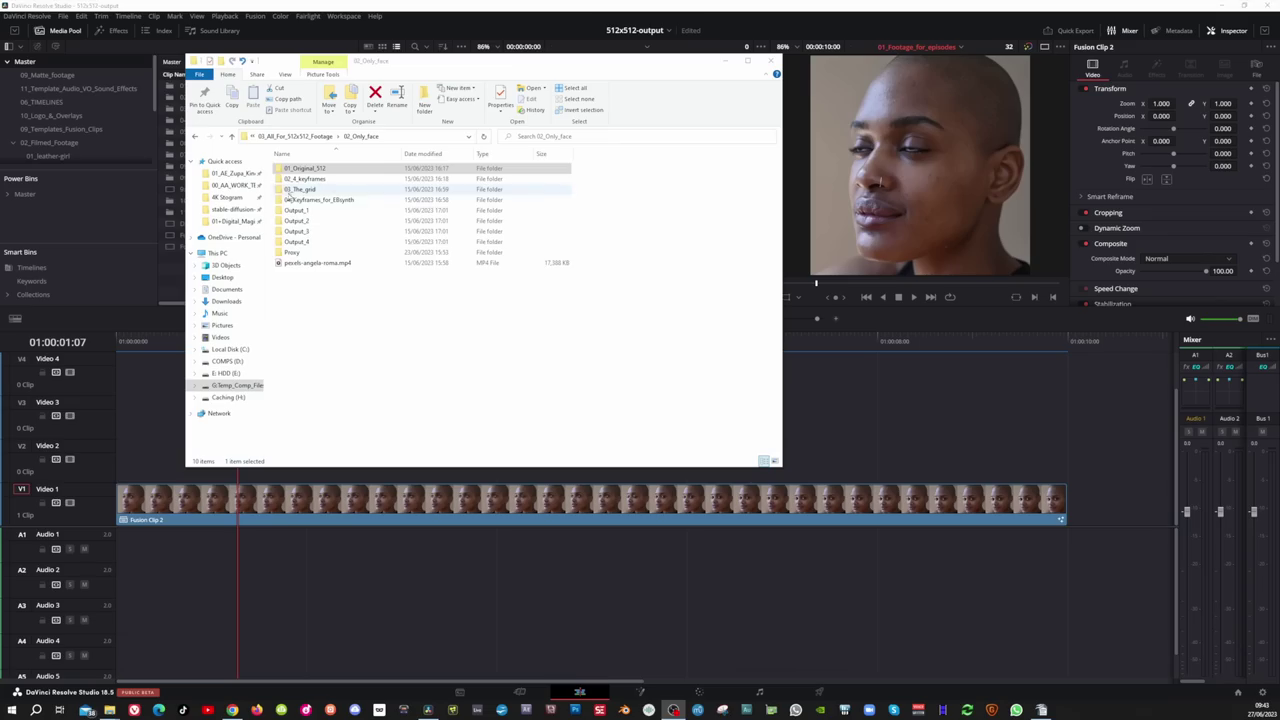
Examine the exported frames in 01_Original_512 and the keyframes in 02_4_keyframes, showing the keyframes as extra large icons.
{"action": "double_click", "coordinate": [282, 170]}
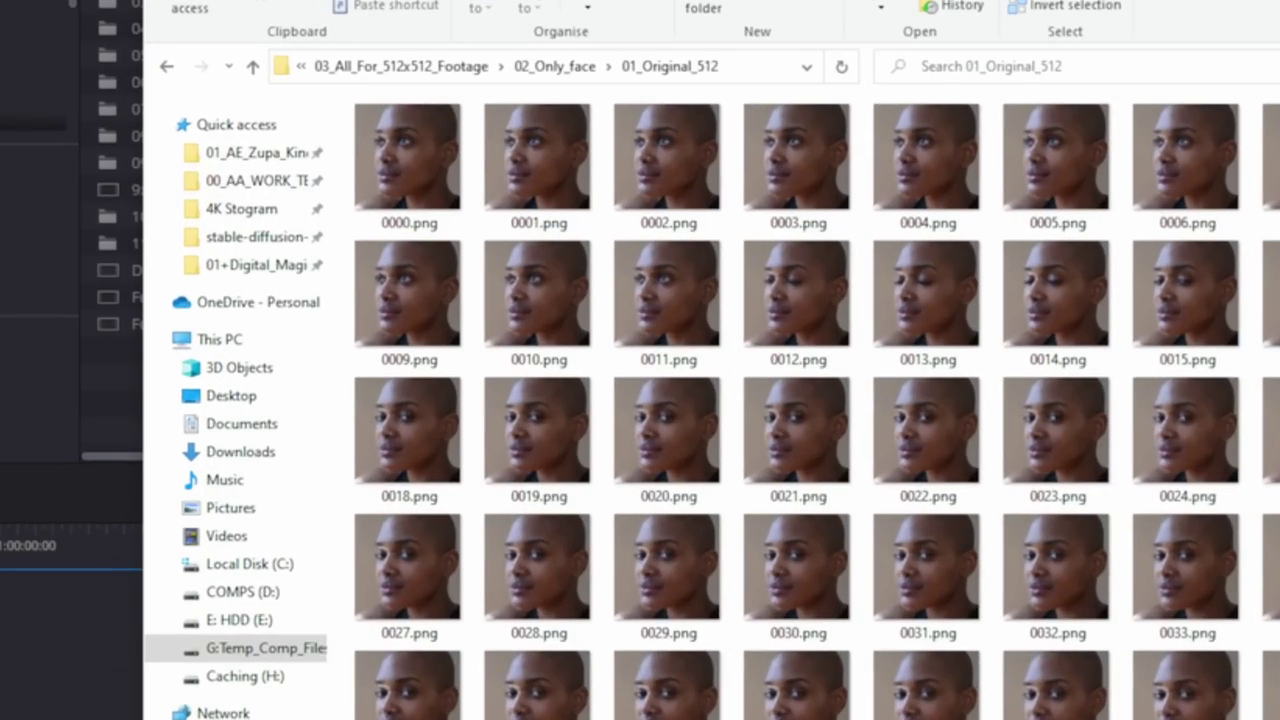
{"action": "scroll", "coordinate": [800, 400], "scroll_direction": "down", "scroll_amount": 5}
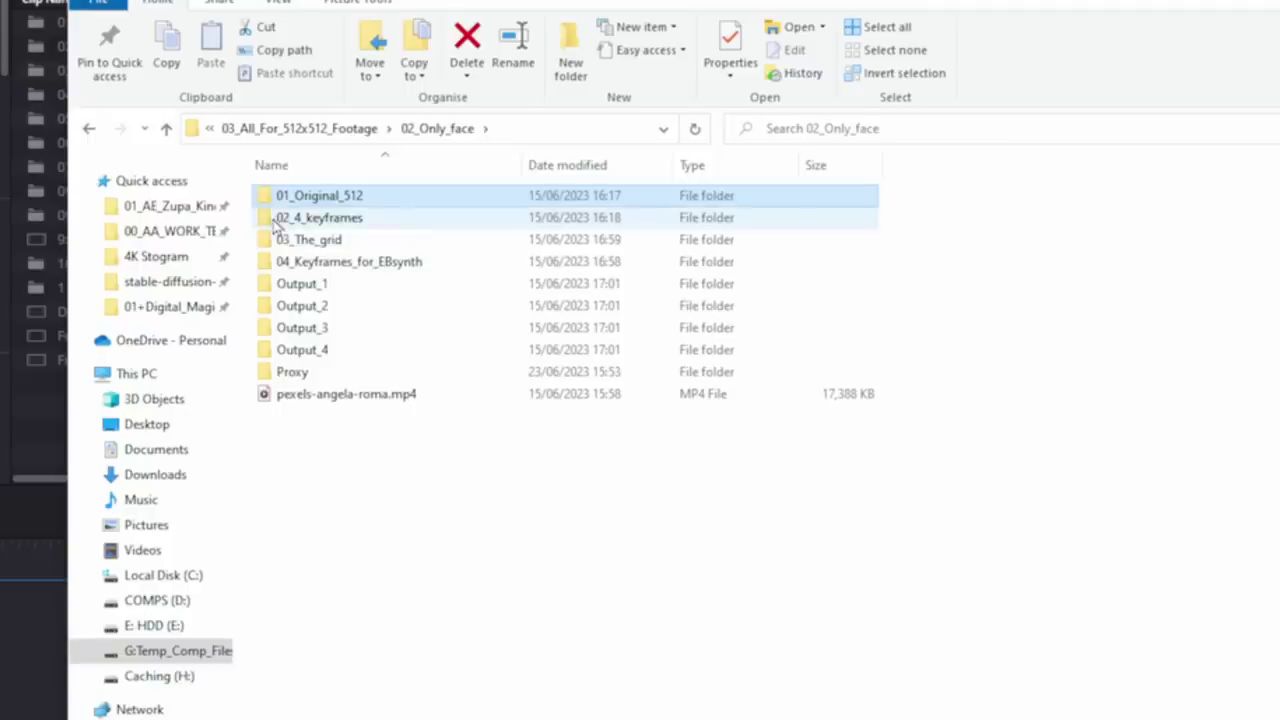
{"action": "left_click", "coordinate": [272, 225]}
{"action": "double_click", "coordinate": [272, 225]}
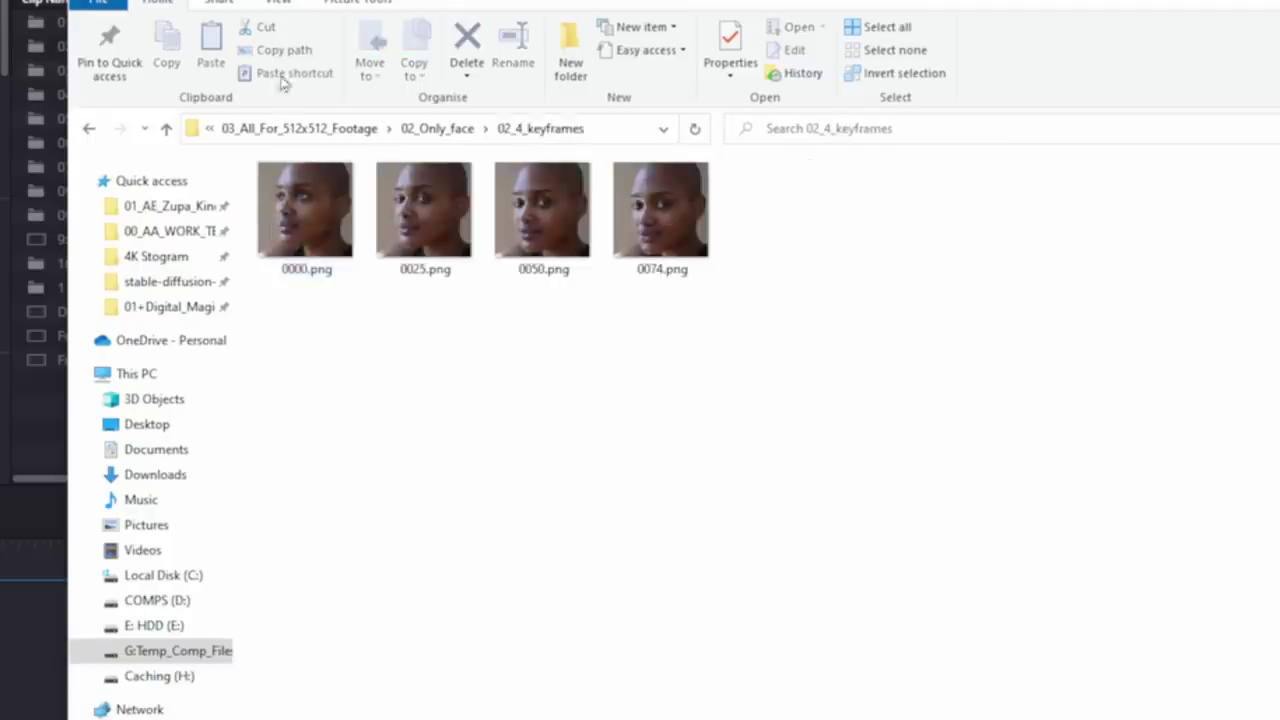
{"action": "left_click", "coordinate": [280, 4]}
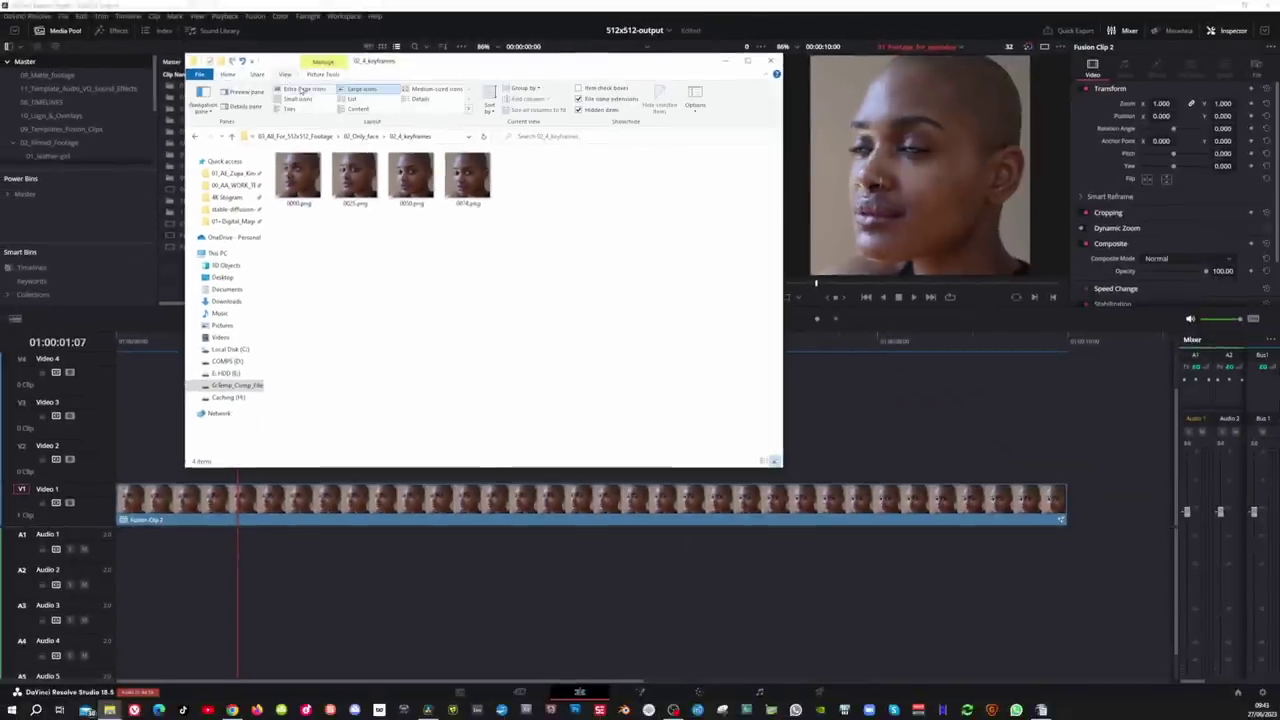
{"action": "left_click", "coordinate": [302, 89]}
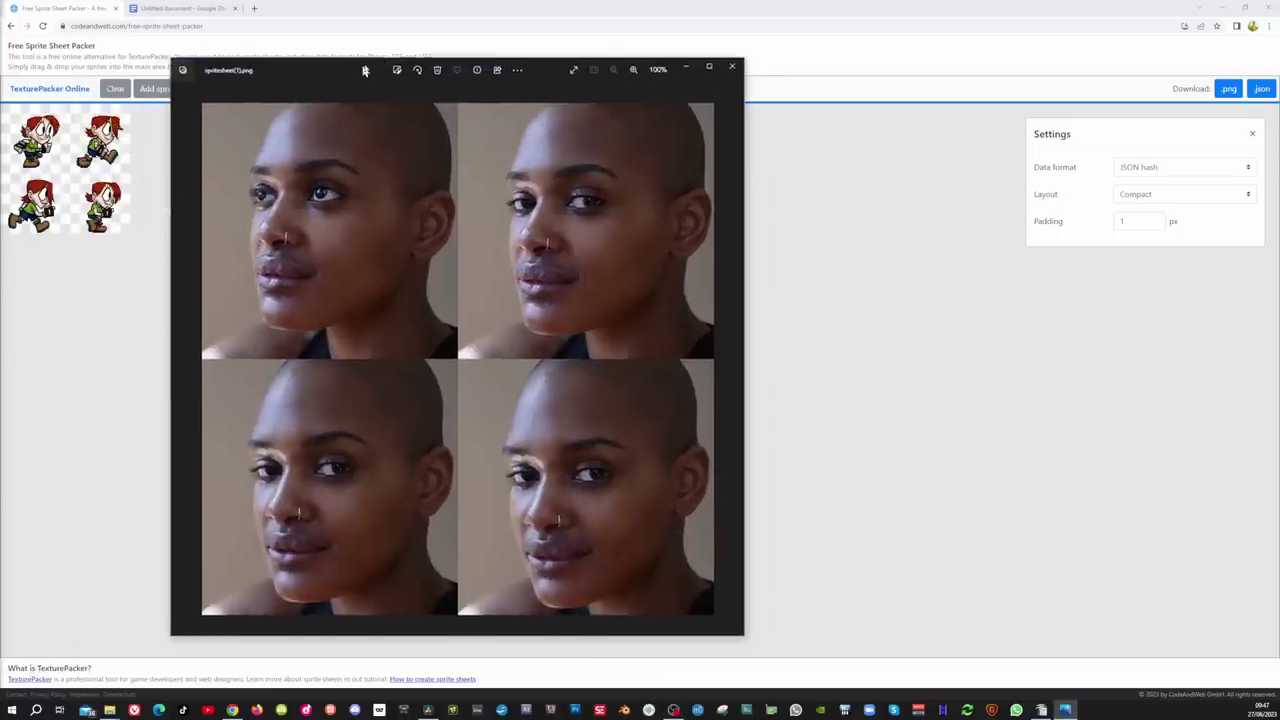
Load the sprite sheet grid image from the 03_The_grid folder into ControlNet Unit 0 as its single image.
{"action": "left_click_drag", "start_coordinate": [365, 71], "coordinate": [403, 57]}
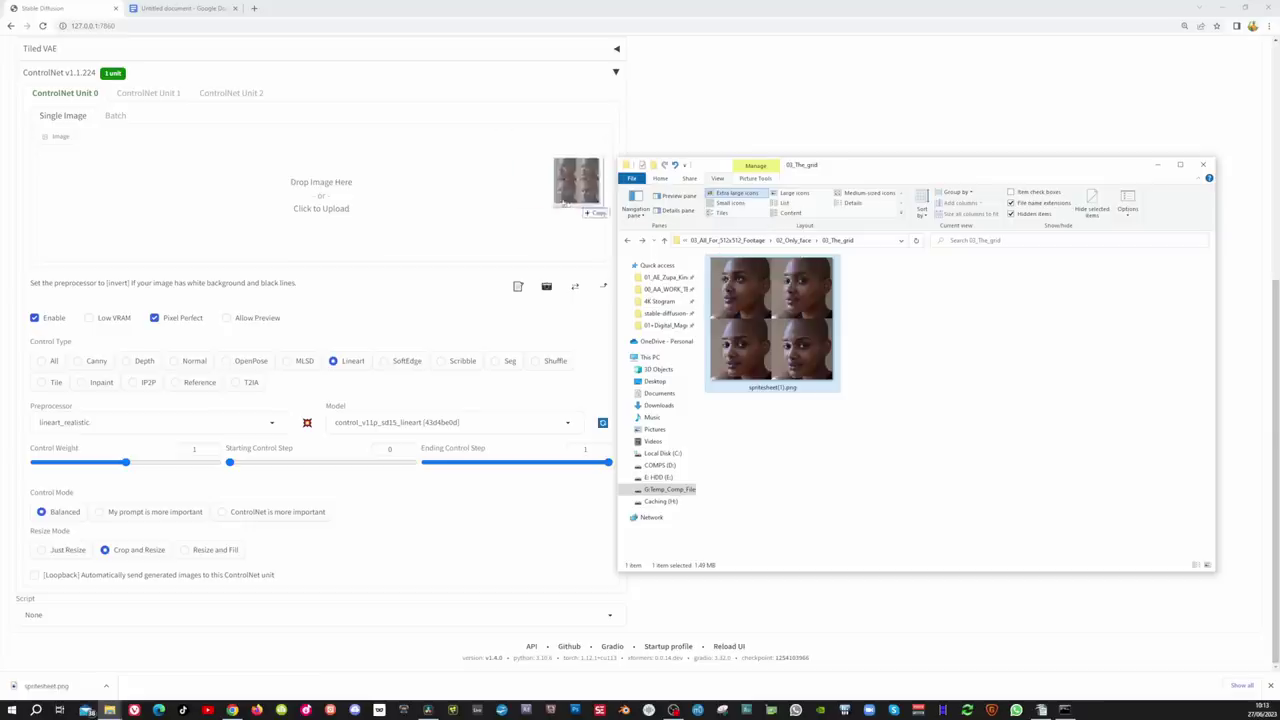
{"action": "left_click_drag", "start_coordinate": [565, 205], "coordinate": [362, 212]}
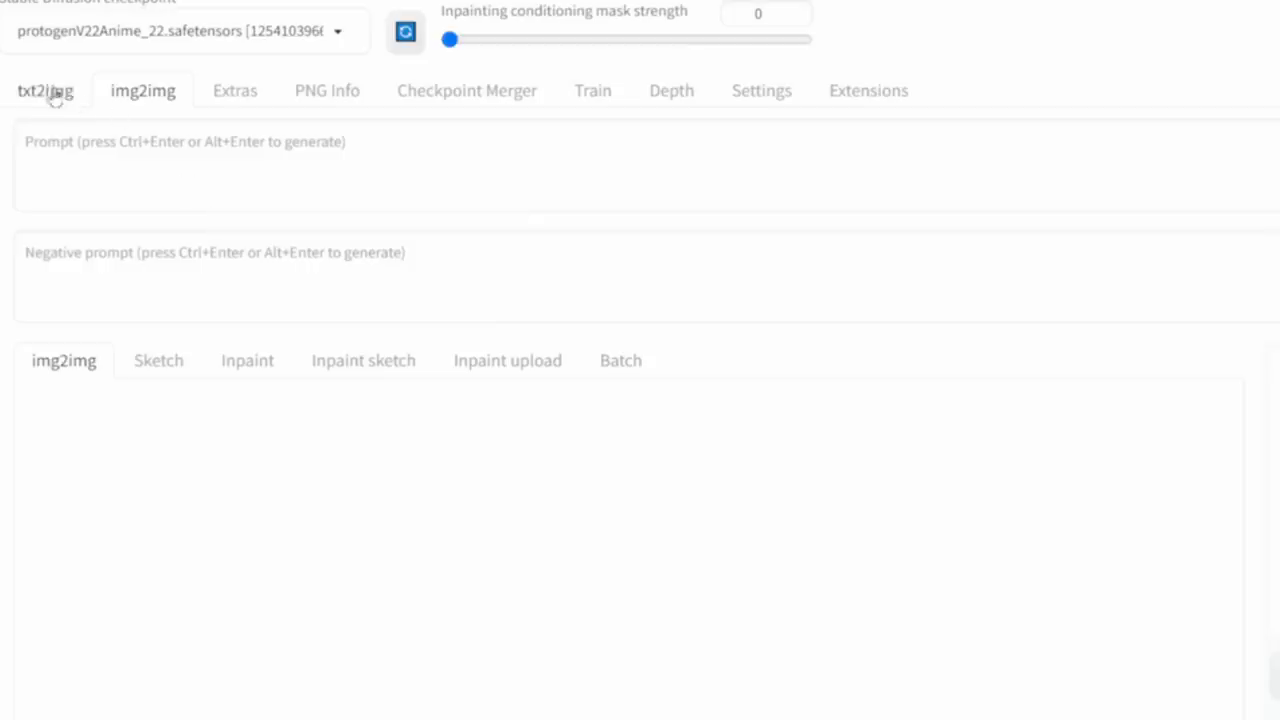
Switch from img2img to txt2img and expand the ControlNet v1.1.224 section.
{"action": "left_click", "coordinate": [43, 91]}
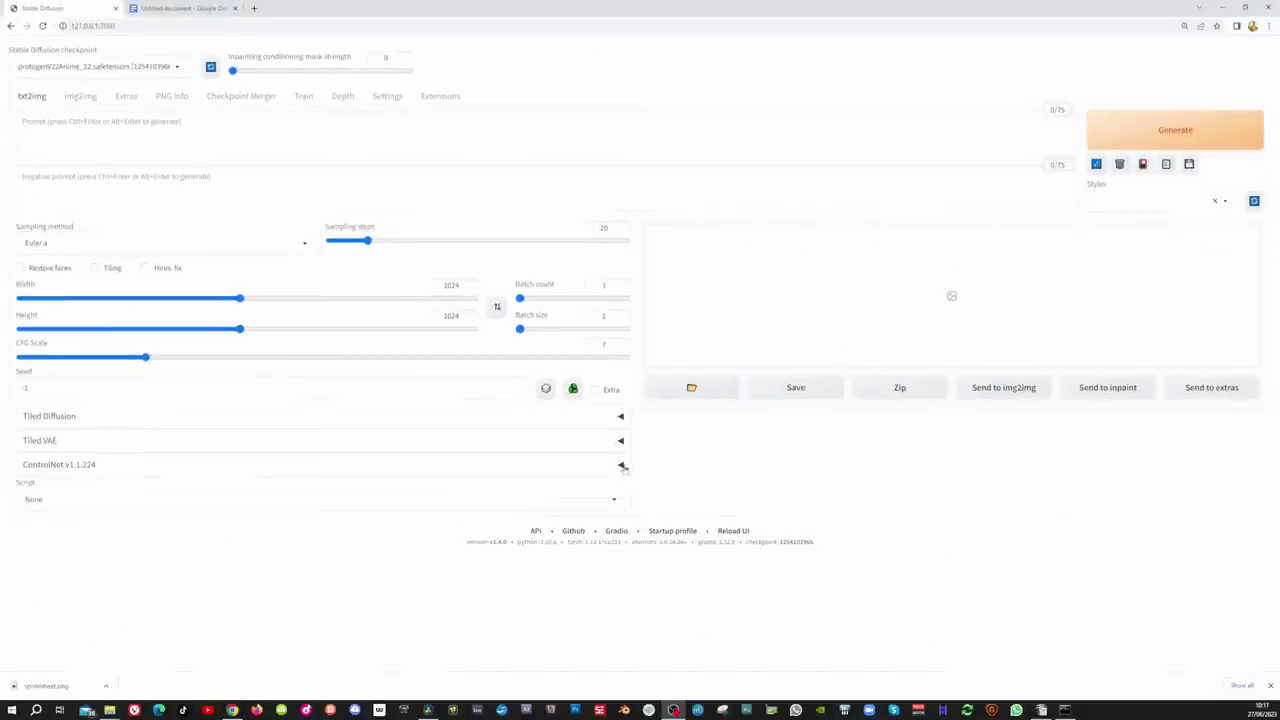
{"action": "left_click", "coordinate": [621, 466]}
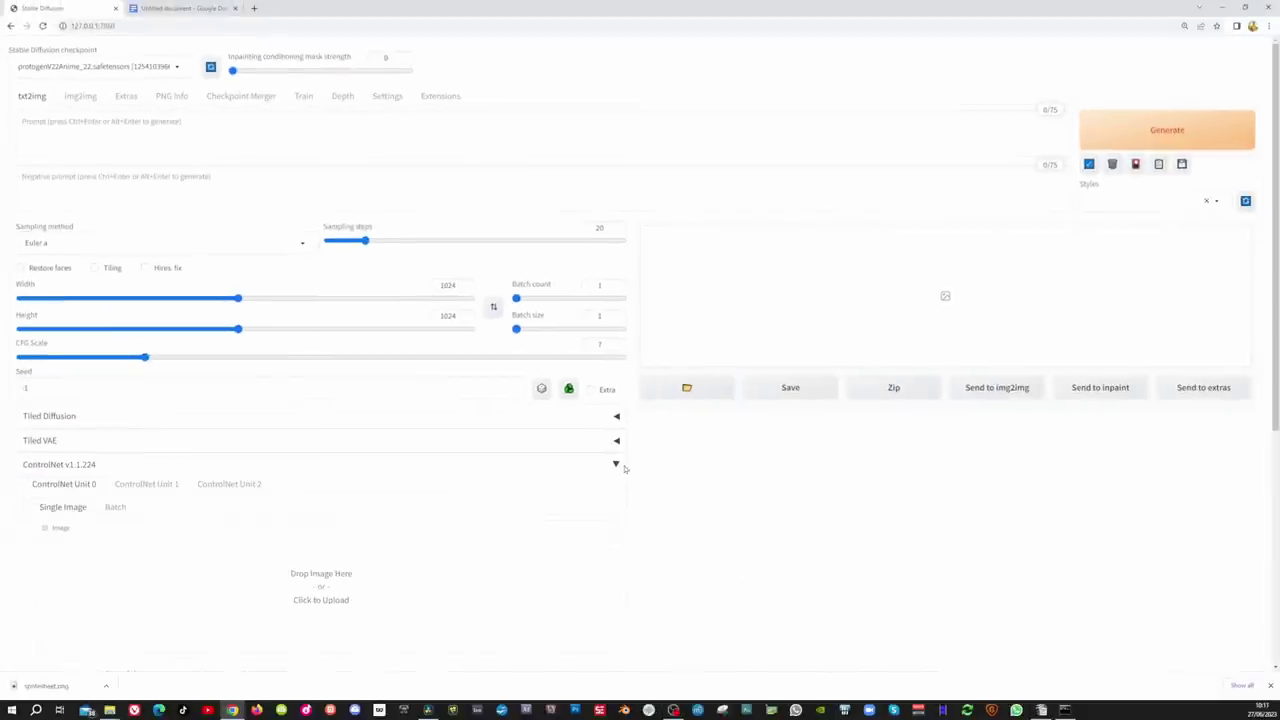
{"action": "scroll", "coordinate": [648, 475], "scroll_direction": "down", "scroll_amount": 3}
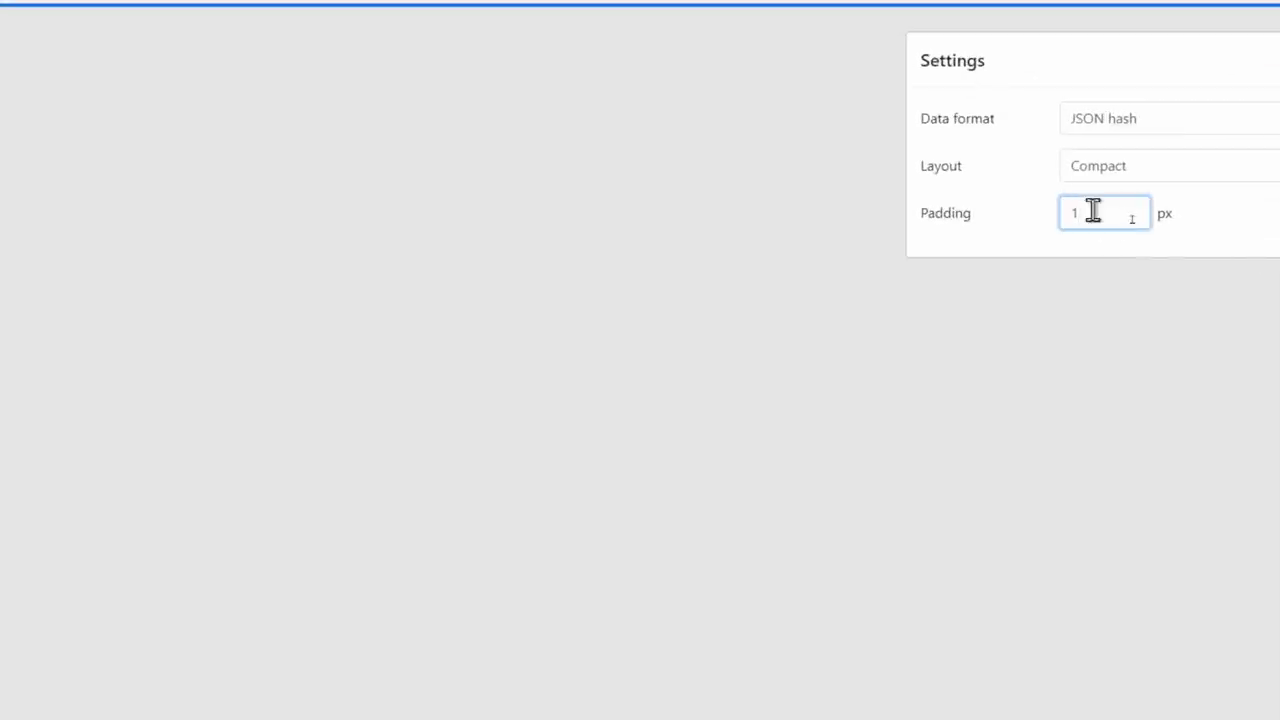
In Free Sprite Sheet Packer, set the padding to 0 px and clear the sample sprites.
{"action": "key", "text": "BackSpace"}
{"action": "left_click", "coordinate": [1100, 322]}
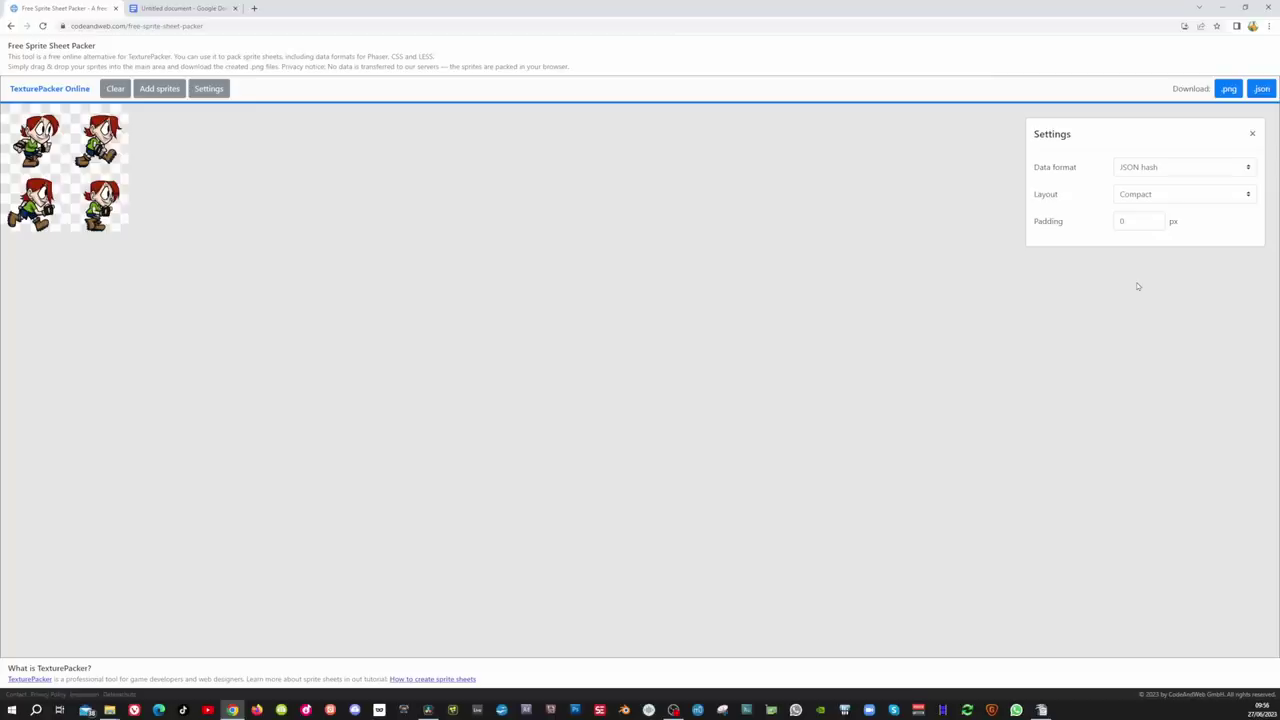
{"action": "left_click", "coordinate": [113, 89]}
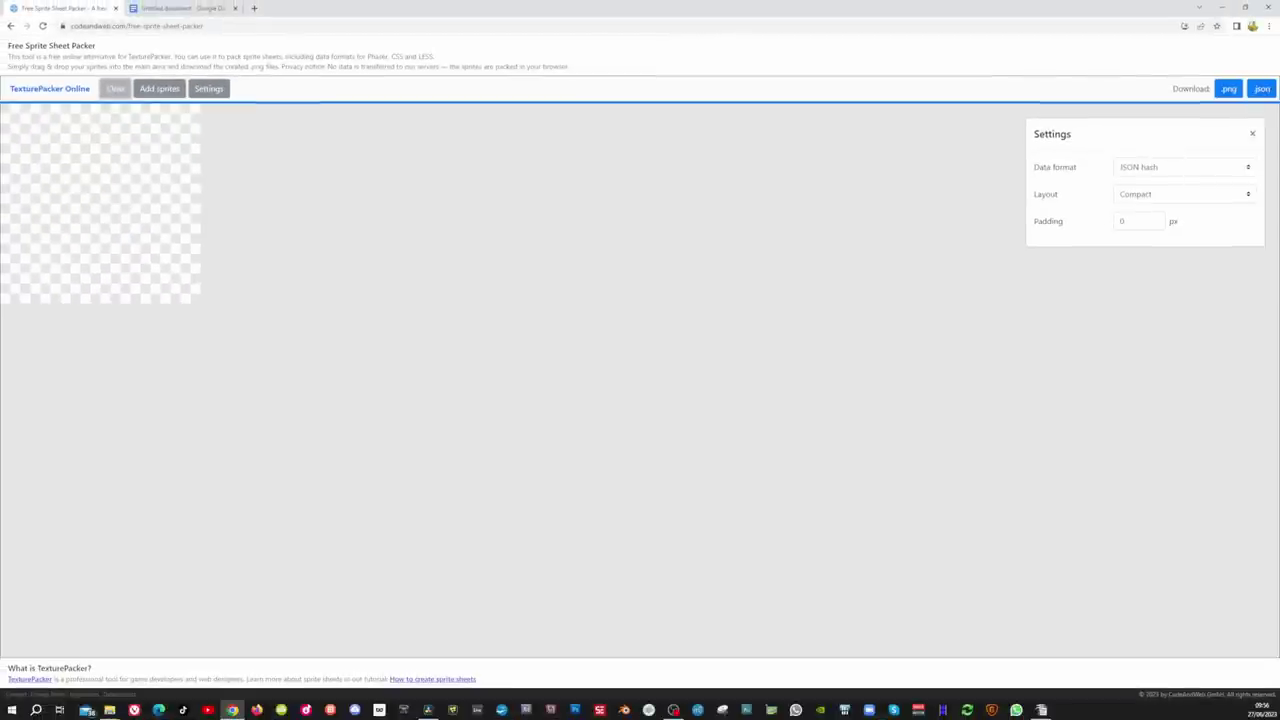
Add the keyframes 0000.png, 0025.png, 0050.png and 0074.png from the 02_4_keyframes folder to the sprite sheet.
{"action": "left_click", "coordinate": [109, 710]}
{"action": "left_click_drag", "start_coordinate": [257, 240], "coordinate": [545, 183]}
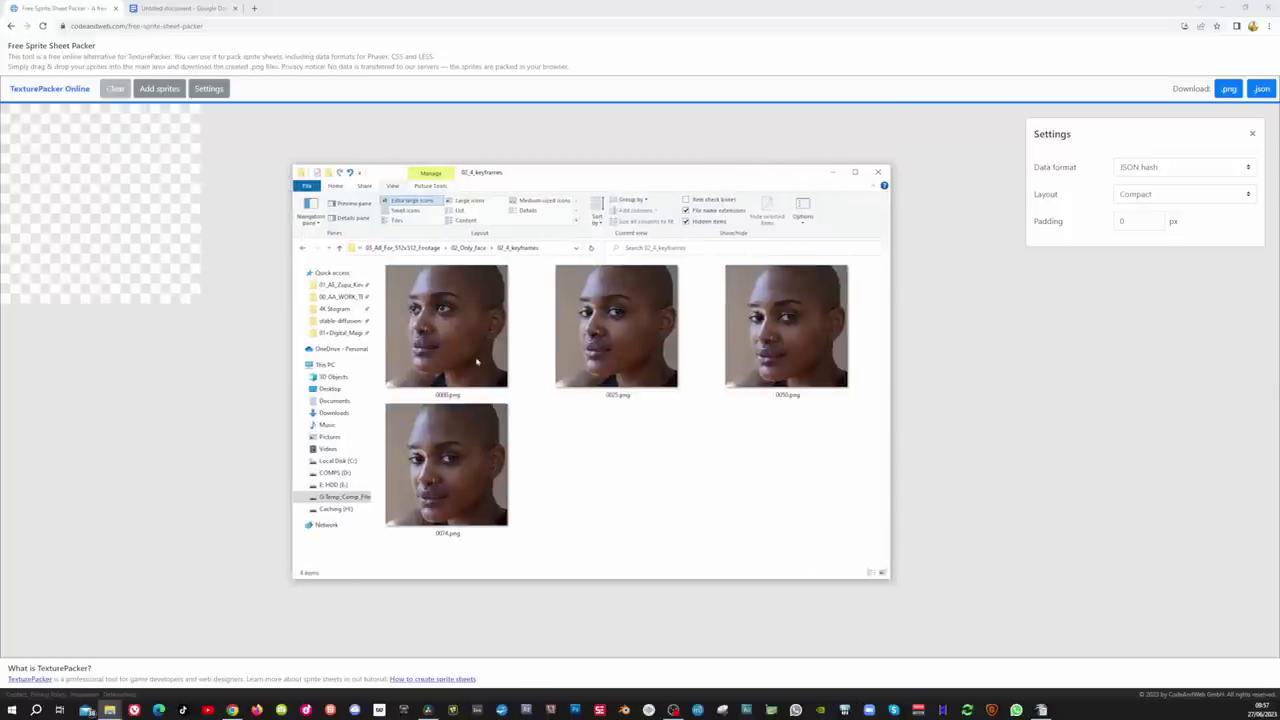
{"action": "left_click", "coordinate": [471, 445], "text": "shift"}
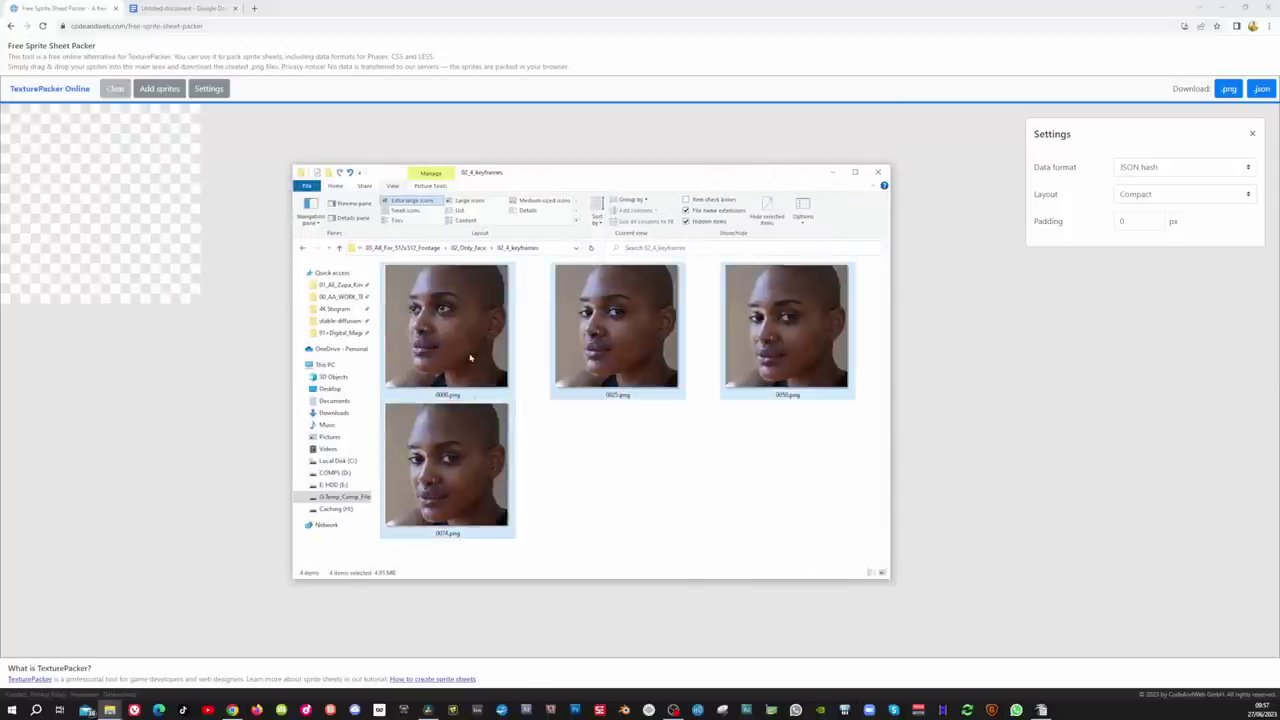
{"action": "left_click_drag", "start_coordinate": [320, 262], "coordinate": [125, 221]}
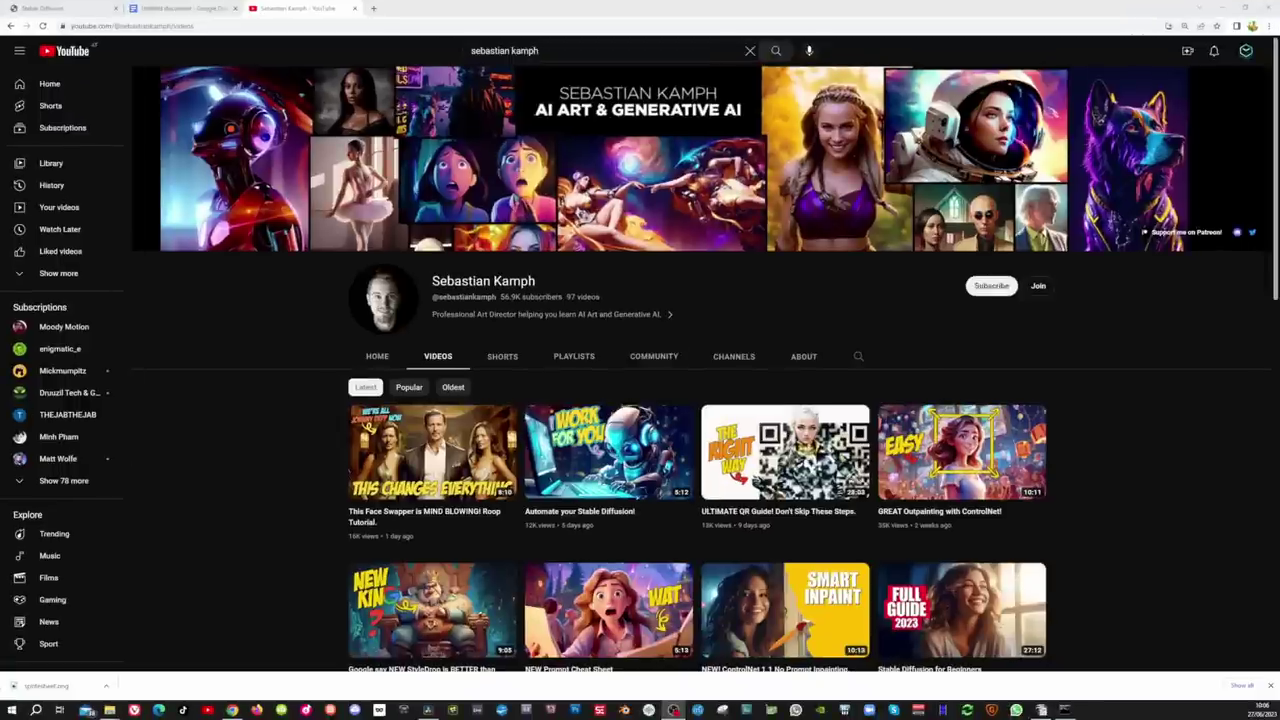
Look over the AI art YouTube channel's video list and the RunDiffusion home page.
{"action": "scroll", "coordinate": [218, 401], "scroll_direction": "down", "scroll_amount": 3}
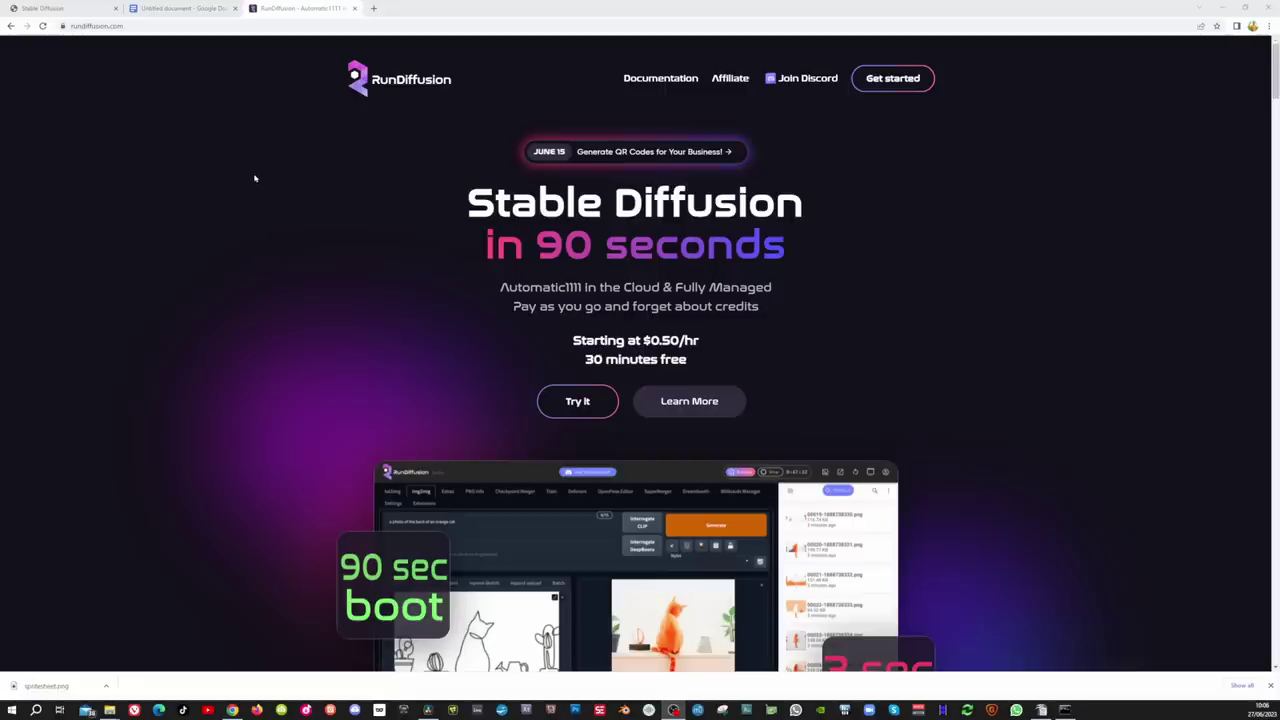
{"action": "scroll", "coordinate": [254, 178], "scroll_direction": "down", "scroll_amount": 3}
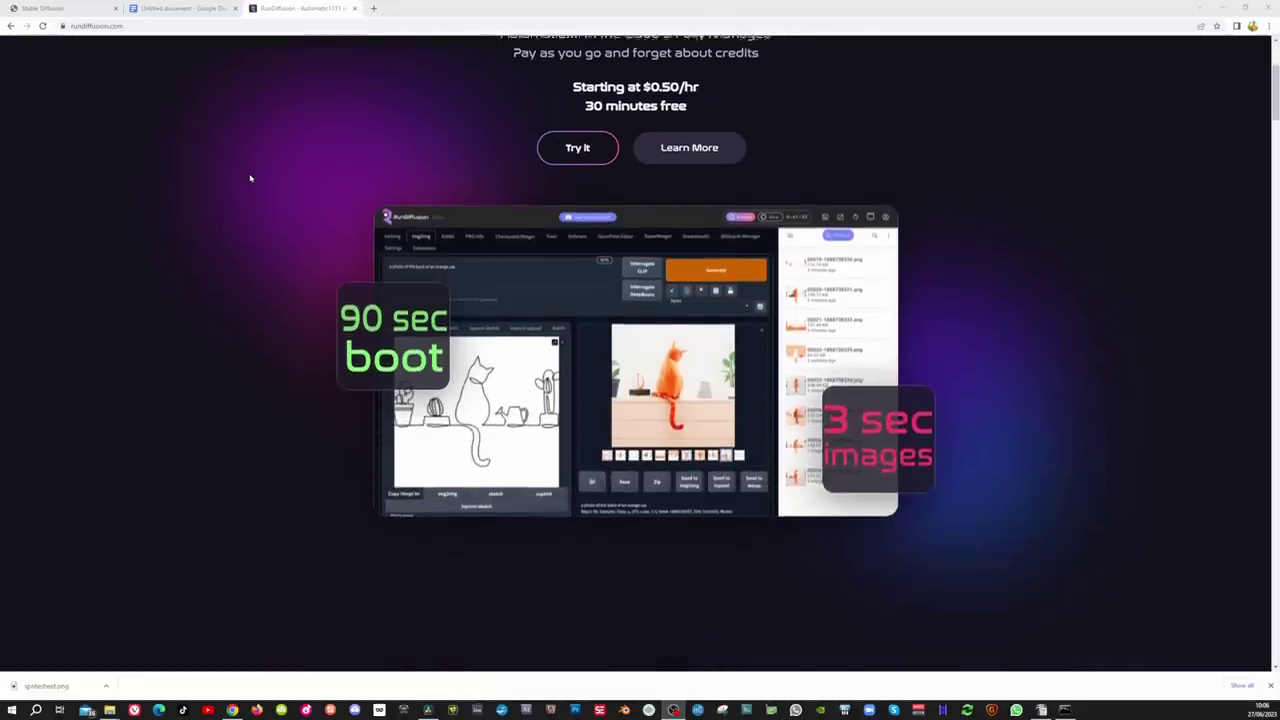
{"action": "scroll", "coordinate": [250, 178], "scroll_direction": "down", "scroll_amount": 1}
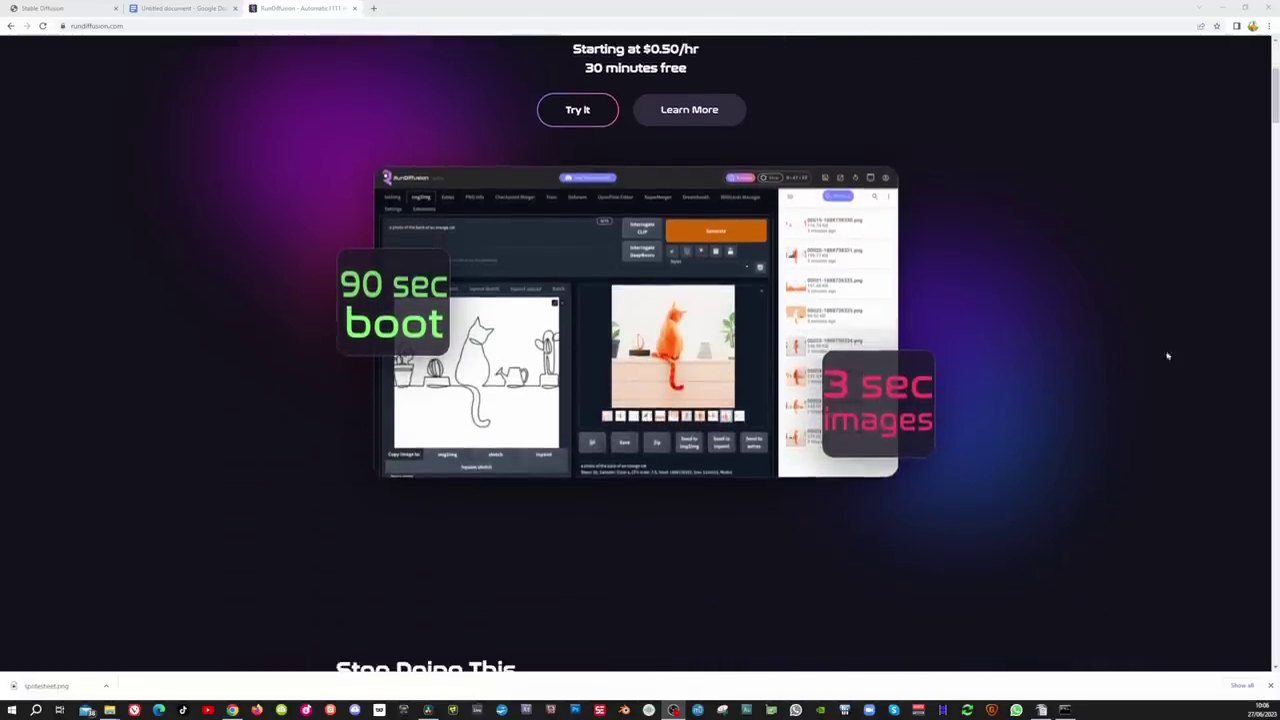
{"action": "scroll", "coordinate": [640, 360], "scroll_direction": "up", "scroll_amount": 4}
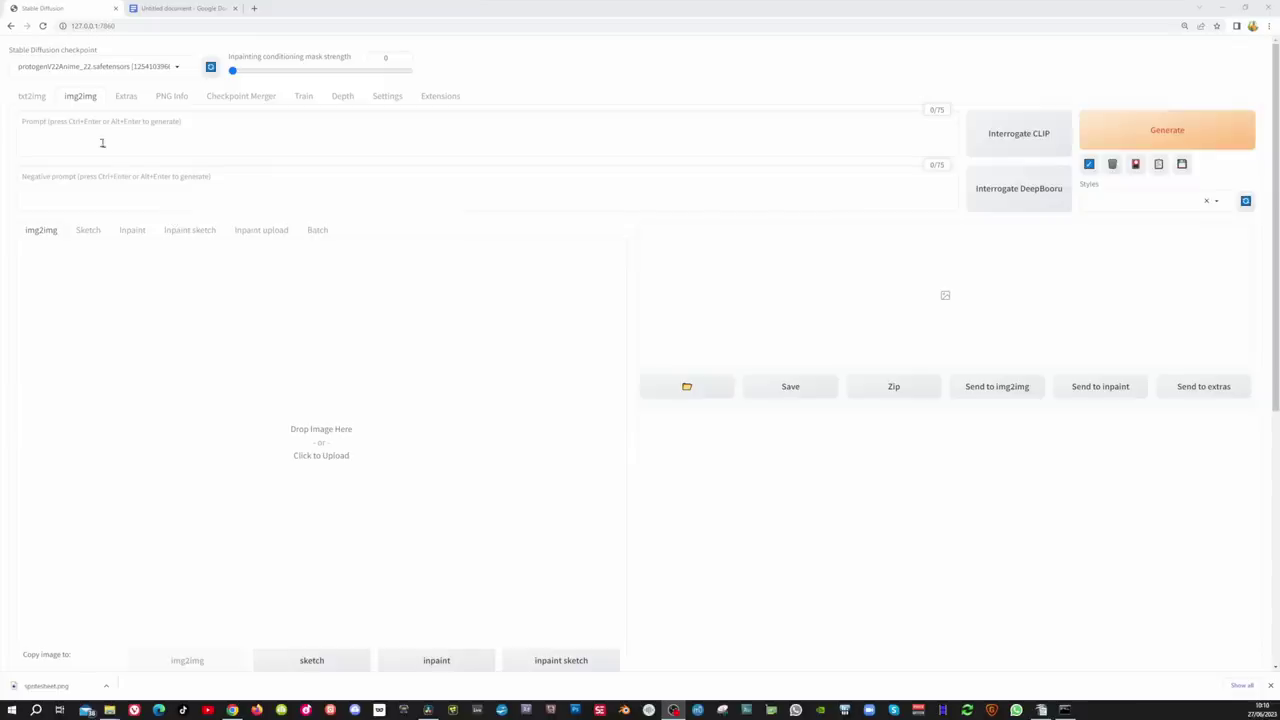
In Stable Diffusion's txt2img mode, choose the Euler a sampling method and try adjusting the CFG Scale.
{"action": "left_click", "coordinate": [32, 96]}
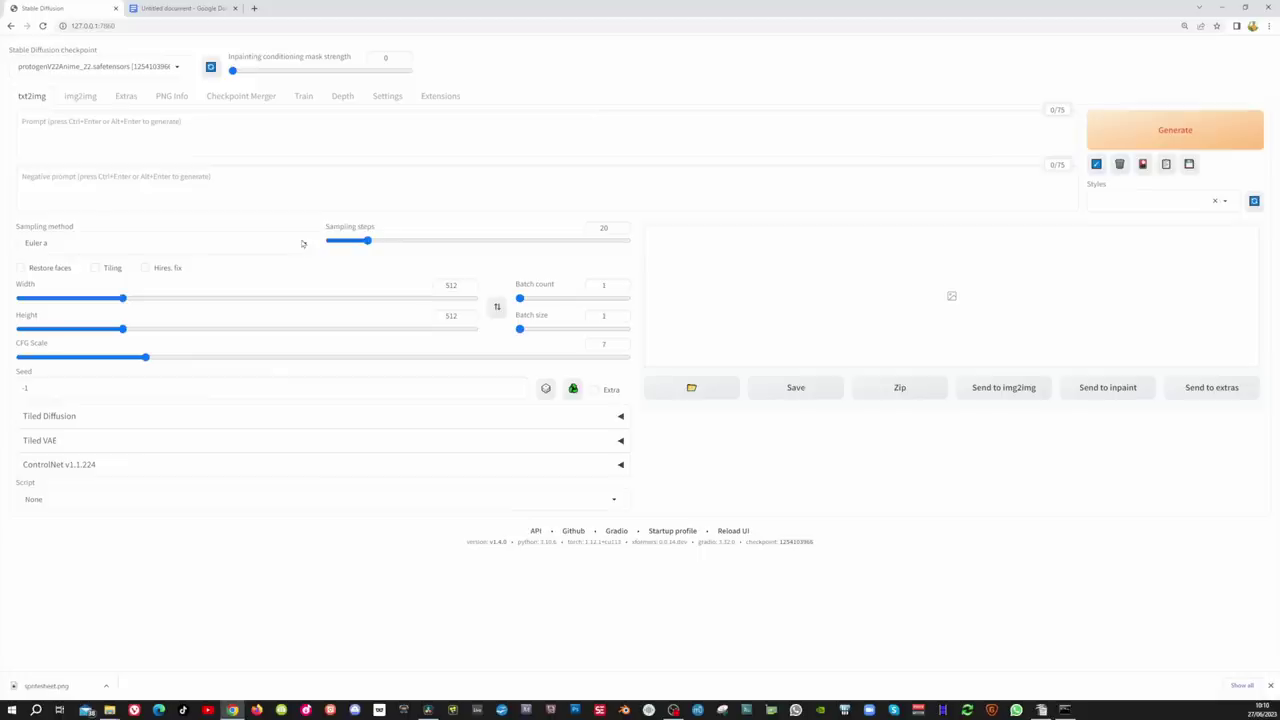
{"action": "left_click", "coordinate": [305, 245]}
{"action": "left_click", "coordinate": [60, 261]}
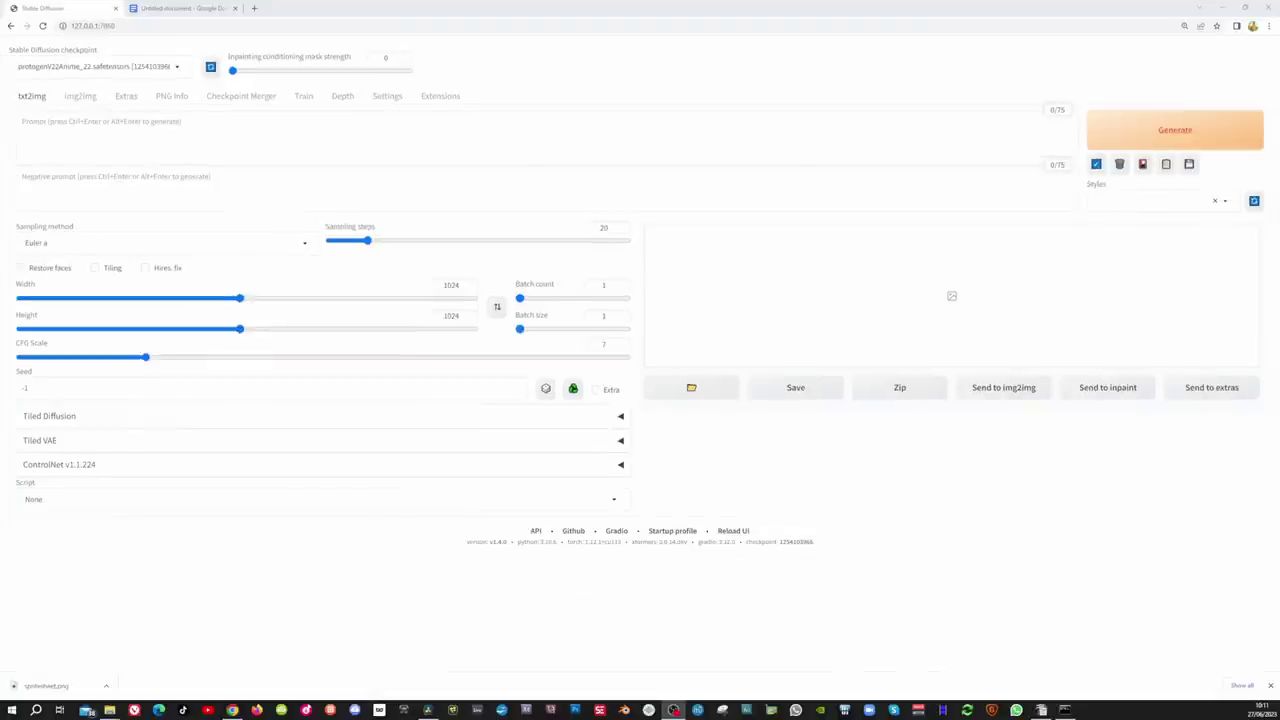
{"action": "left_click_drag", "start_coordinate": [145, 357], "coordinate": [106, 361]}
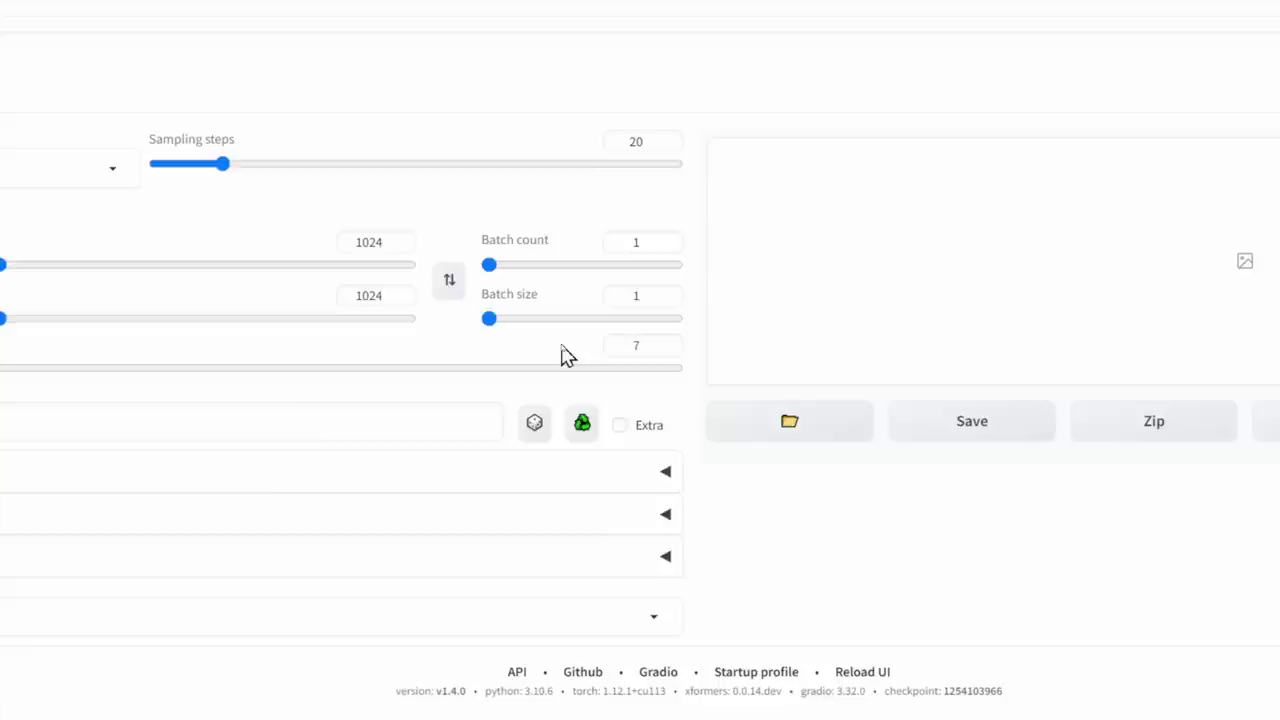
Expand the ControlNet section and enable ControlNet Unit 0.
{"action": "left_click", "coordinate": [667, 558]}
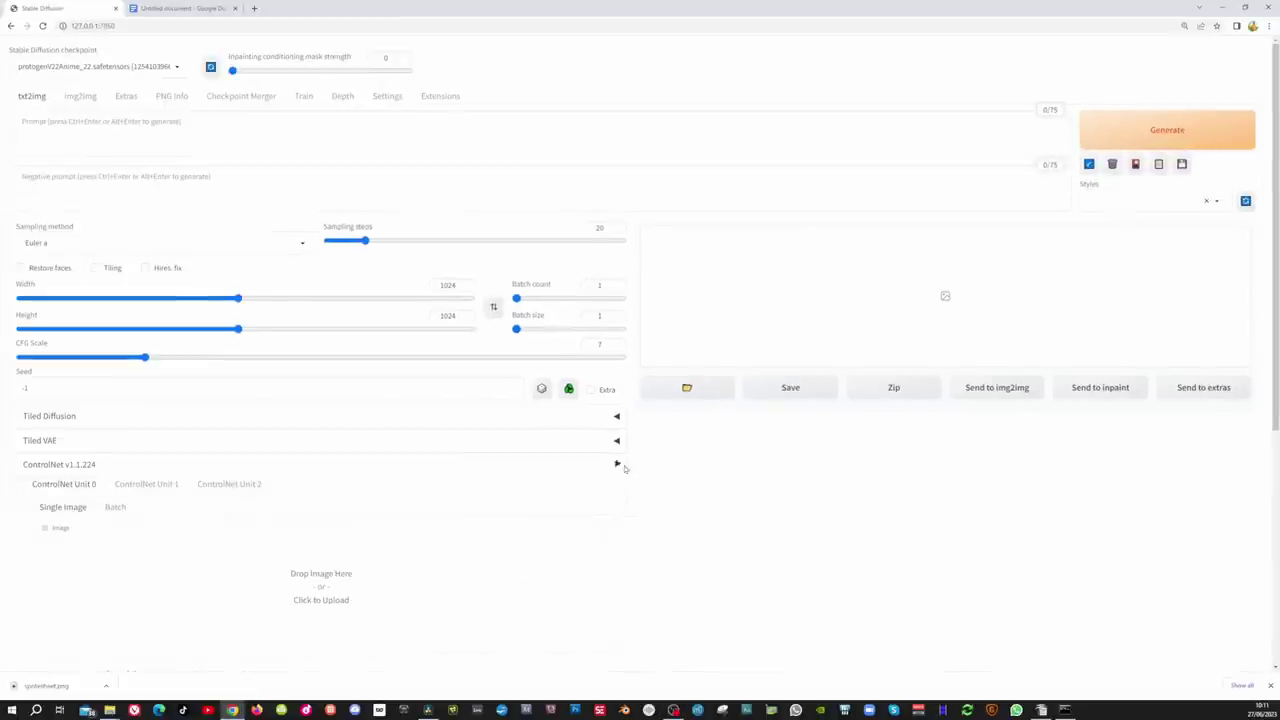
{"action": "scroll", "coordinate": [639, 471], "scroll_direction": "down", "scroll_amount": 5}
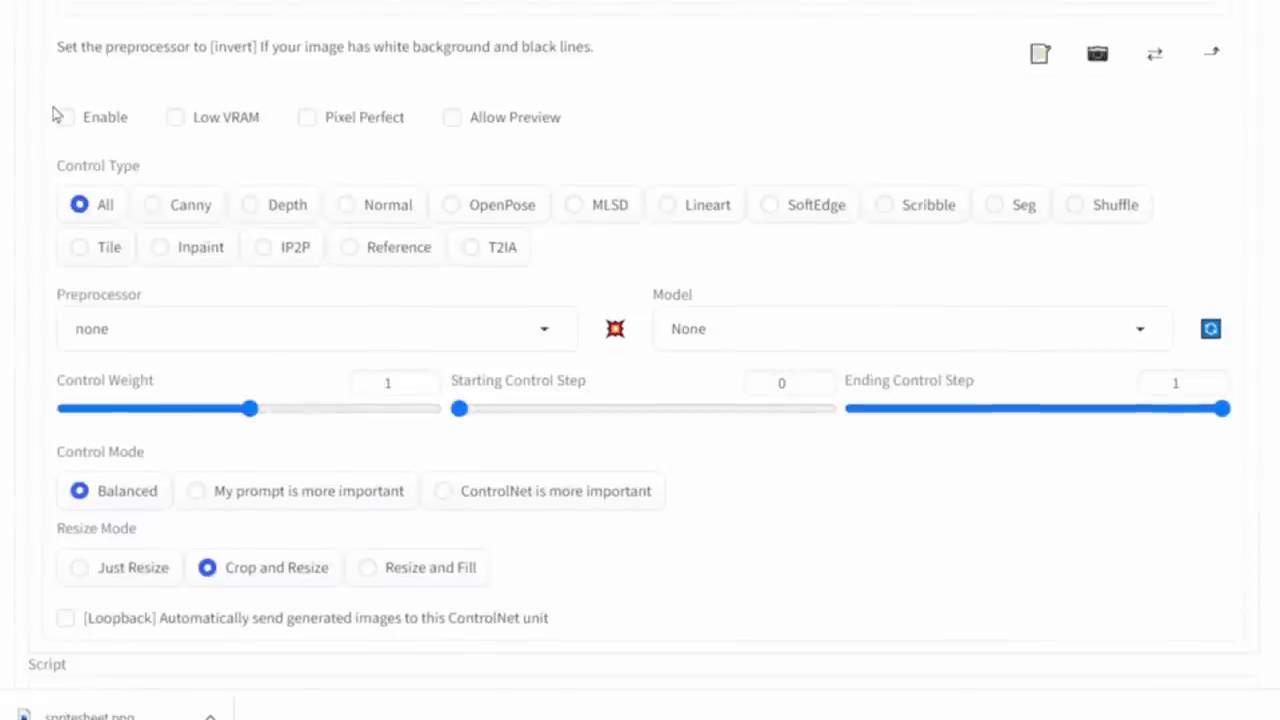
{"action": "left_click", "coordinate": [71, 124]}
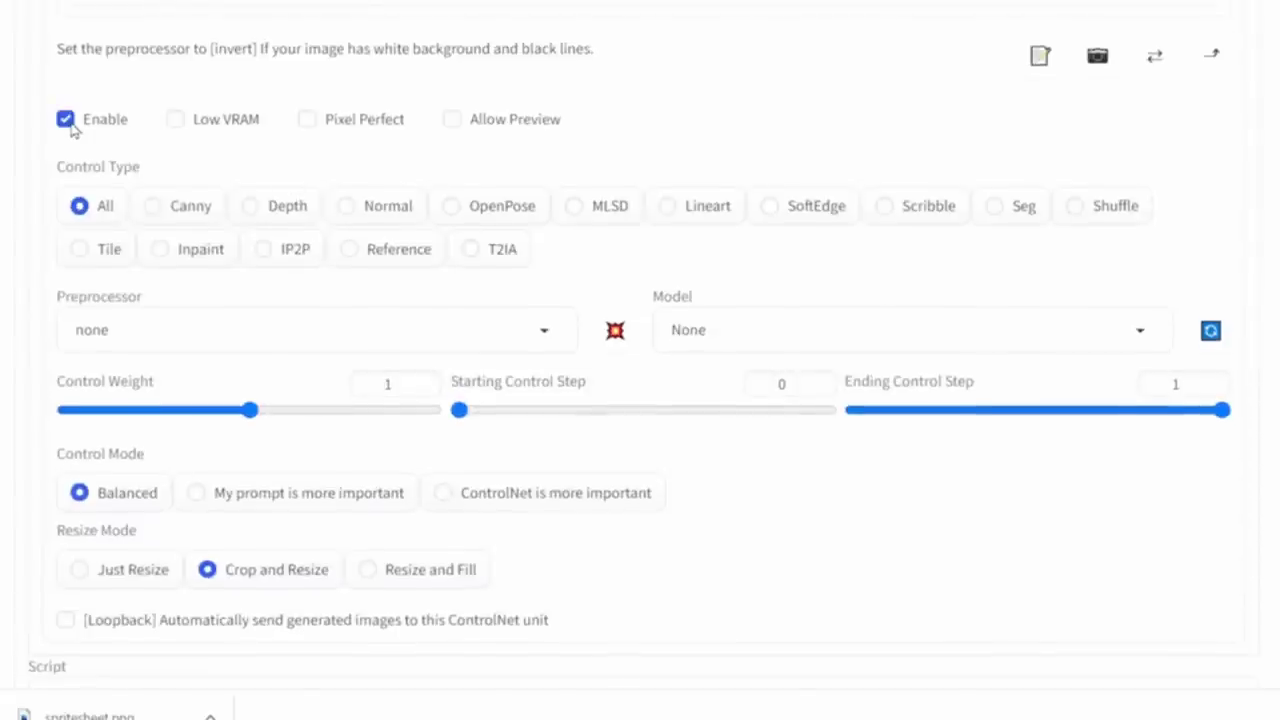
In ControlNet Unit 0, enable Pixel Perfect and choose Lineart with the lineart_realistic preprocessor and the control_v11p_sd15_lineart model.
{"action": "left_click", "coordinate": [308, 120]}
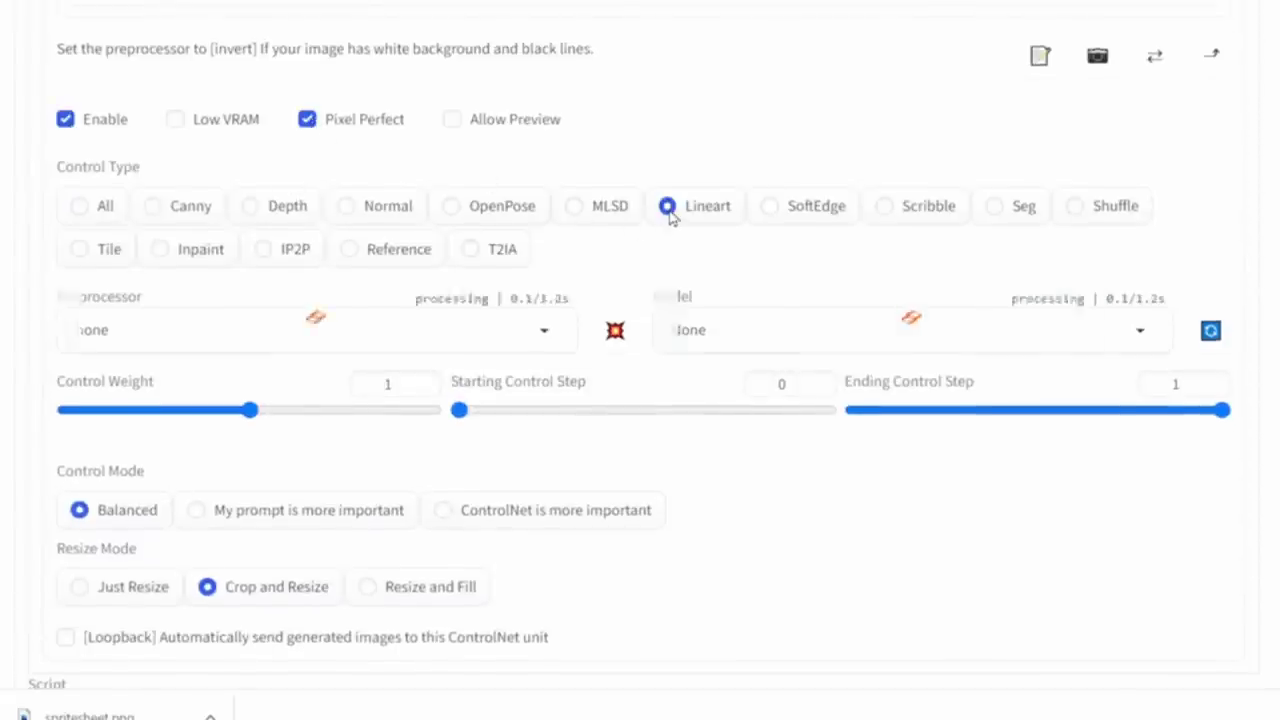
{"action": "scroll", "coordinate": [592, 251], "scroll_direction": "down", "scroll_amount": 3}
{"action": "left_click", "coordinate": [543, 197]}
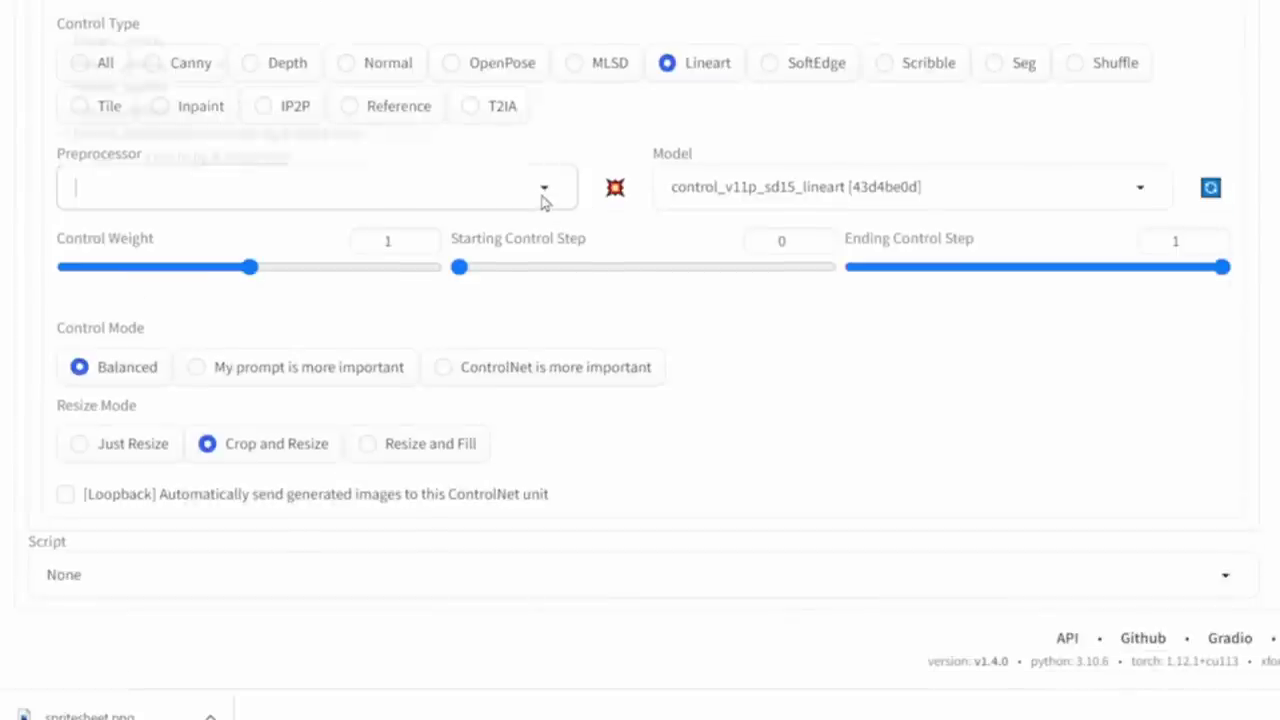
{"action": "left_click", "coordinate": [140, 105]}
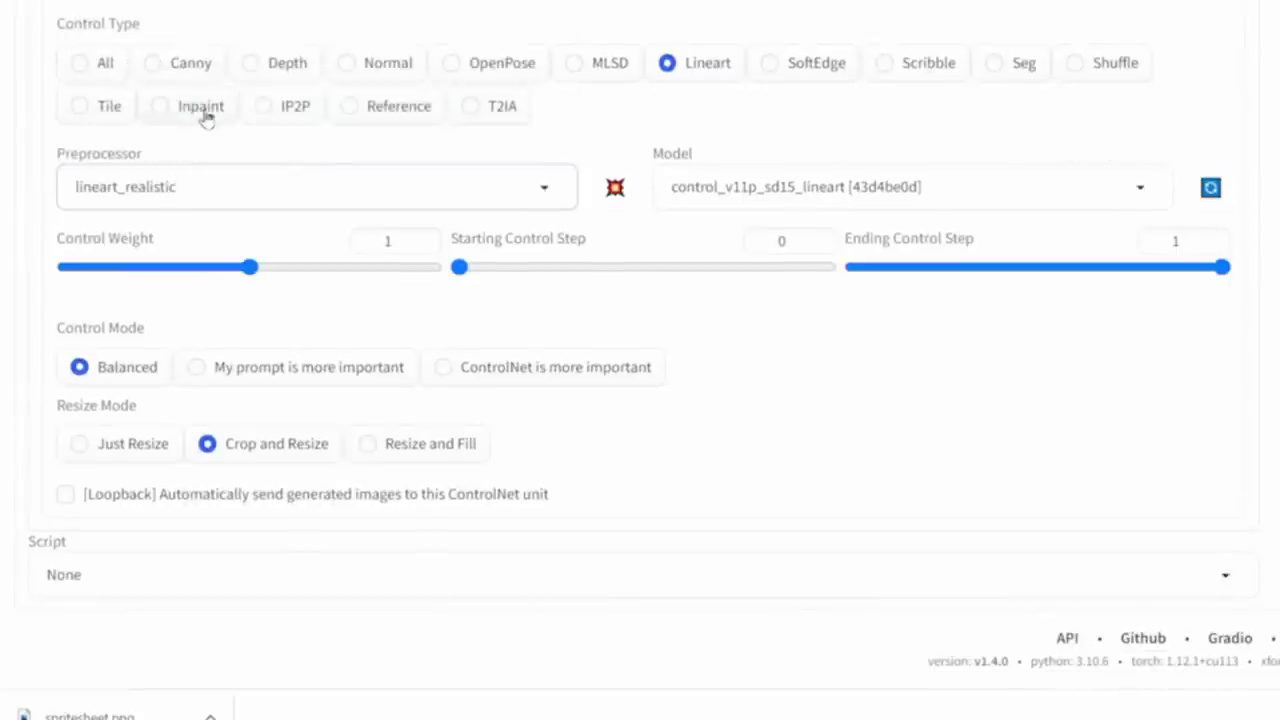
{"action": "left_click", "coordinate": [1138, 195]}
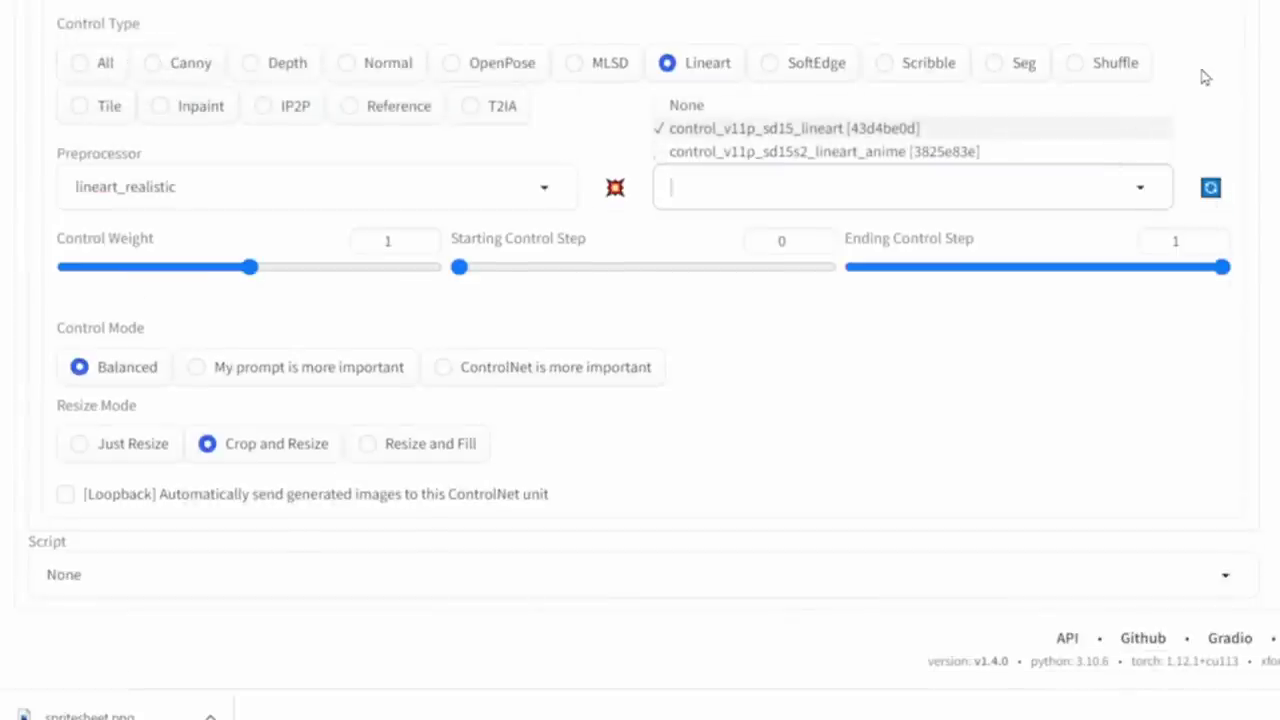
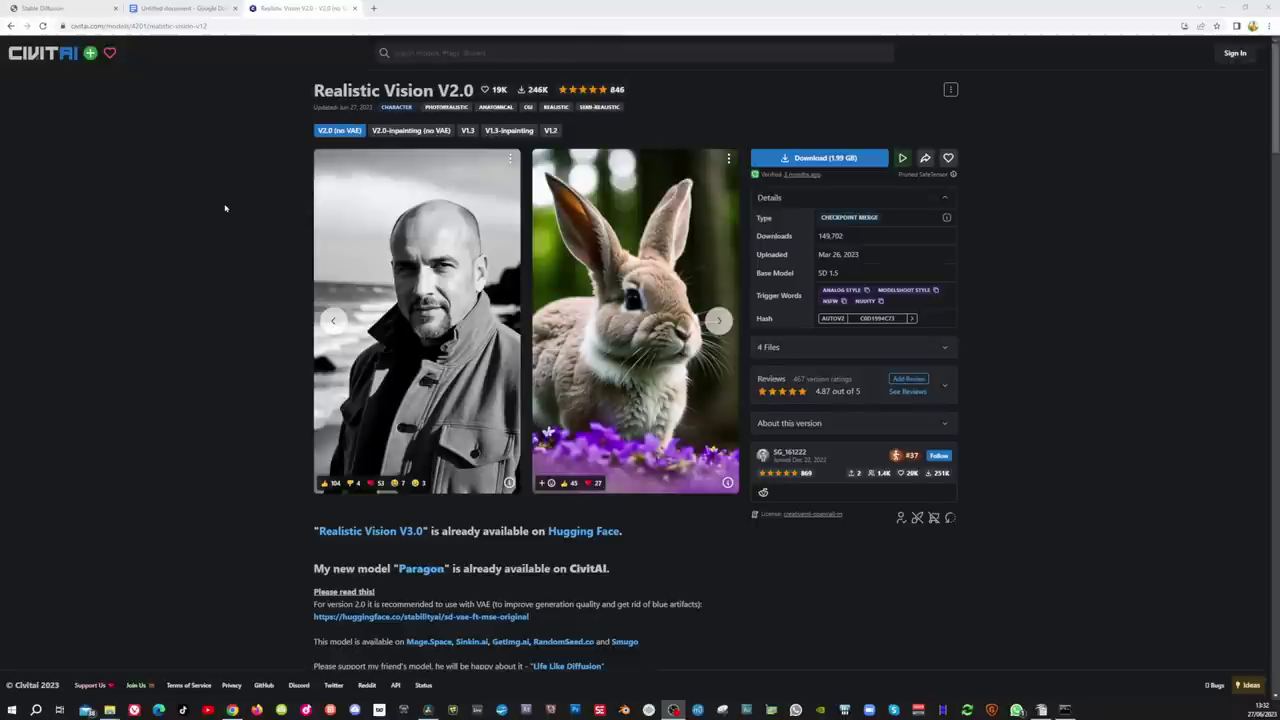
Copy the first negative prompt template from the Realistic Vision V2.0 page on Civitai and switch to Stable Diffusion.
{"action": "scroll", "coordinate": [225, 208], "scroll_direction": "down", "scroll_amount": 1}
{"action": "scroll", "coordinate": [225, 208], "scroll_direction": "down", "scroll_amount": 5}
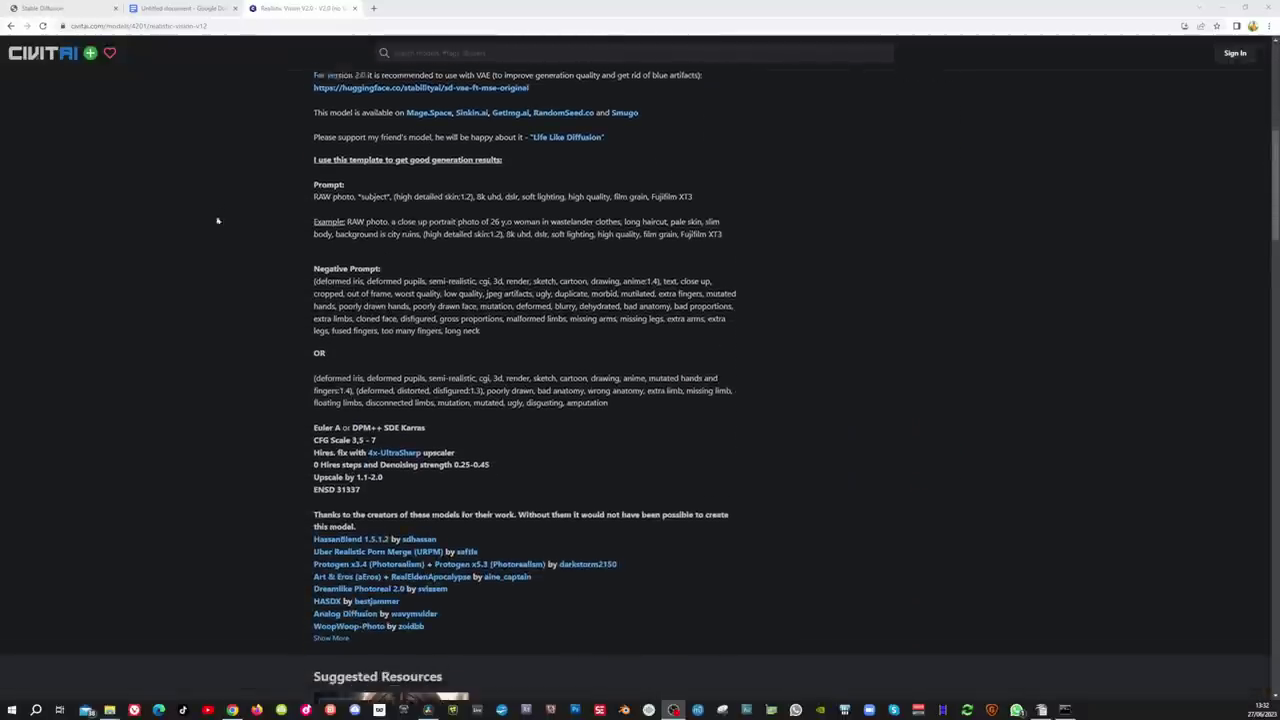
{"action": "scroll", "coordinate": [281, 272], "scroll_direction": "down", "scroll_amount": 1}
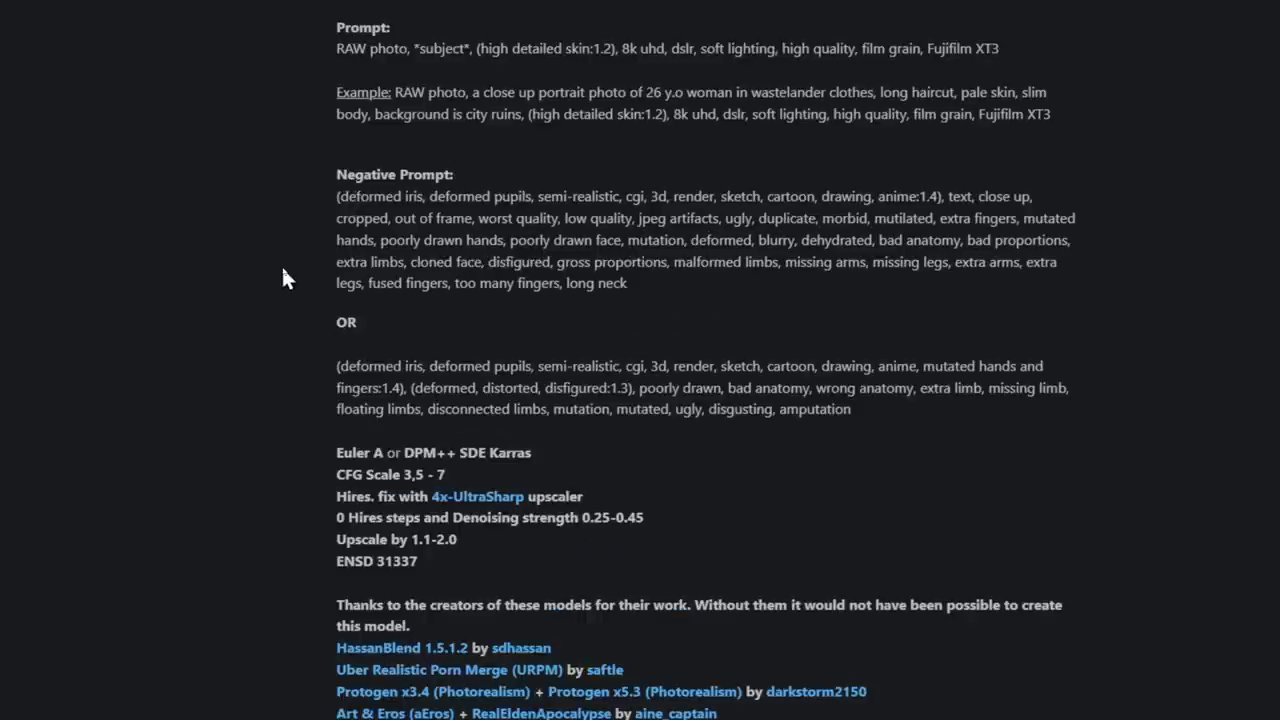
{"action": "scroll", "coordinate": [282, 270], "scroll_direction": "up", "scroll_amount": 1}
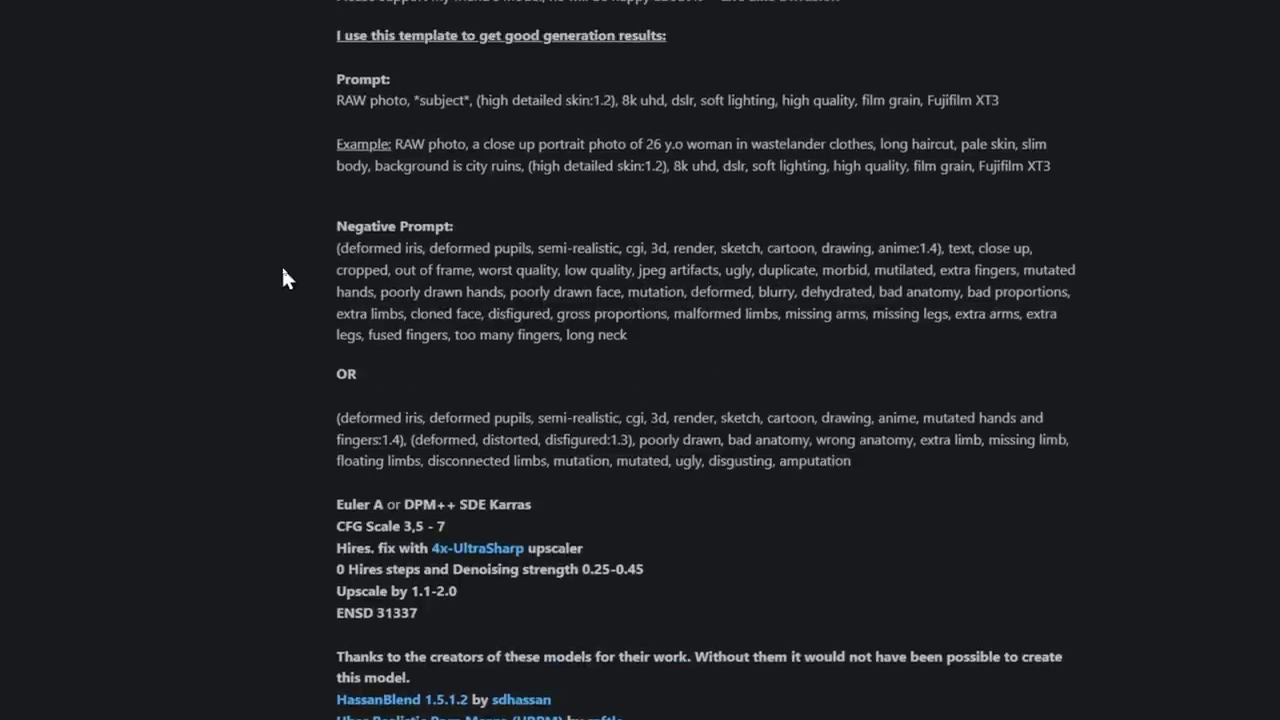
{"action": "left_click_drag", "start_coordinate": [336, 248], "coordinate": [639, 341]}
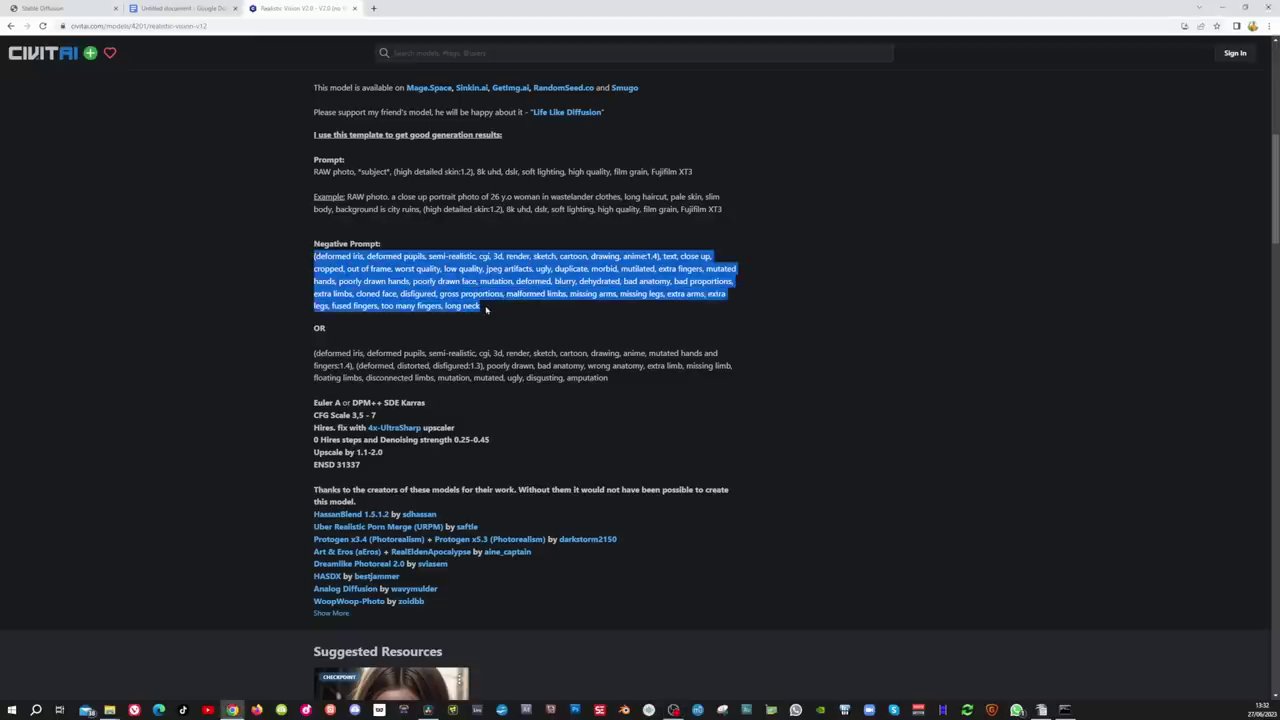
{"action": "left_click", "coordinate": [80, 9]}
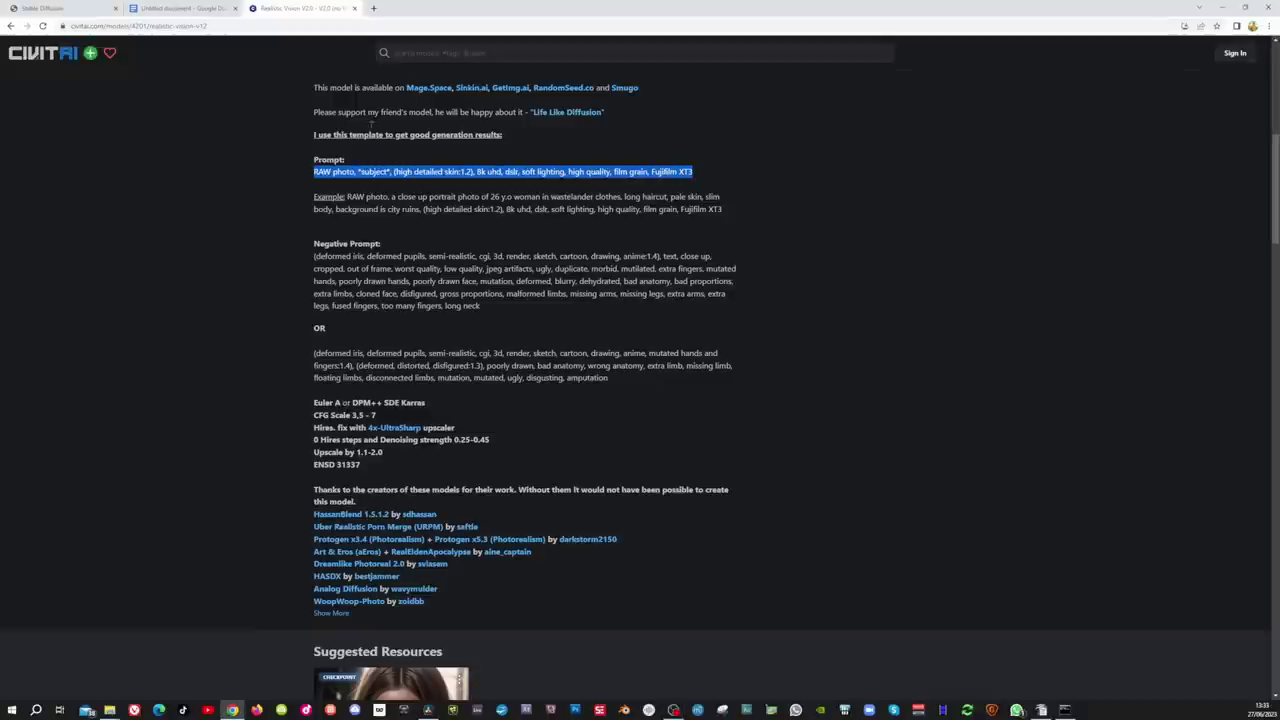
Use Civitai's RAW photo template as the Stable Diffusion prompt, replacing *subject* with "white woman", and generate the image grid.
{"action": "left_click", "coordinate": [70, 6]}
{"action": "left_click", "coordinate": [128, 130]}
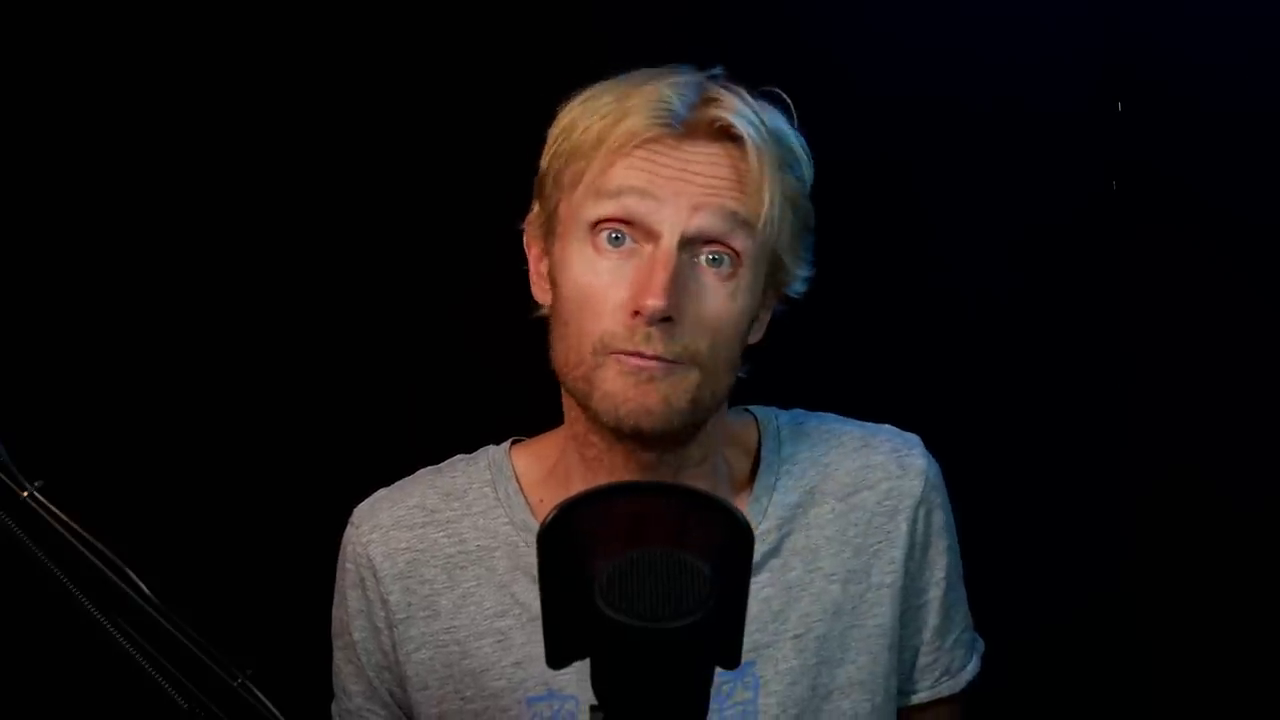
{"action": "left_click_drag", "start_coordinate": [108, 136], "coordinate": [134, 136]}
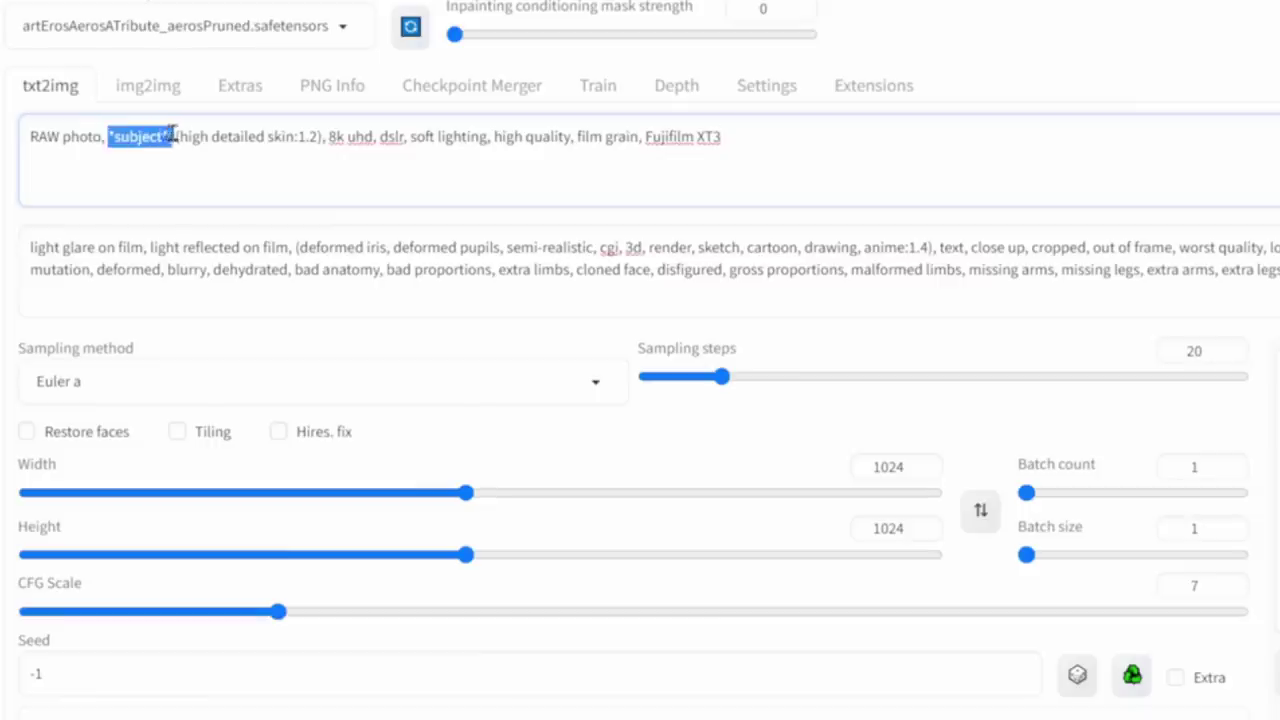
{"action": "key", "text": "BackSpace"}
{"action": "type", "text": "white woman"}
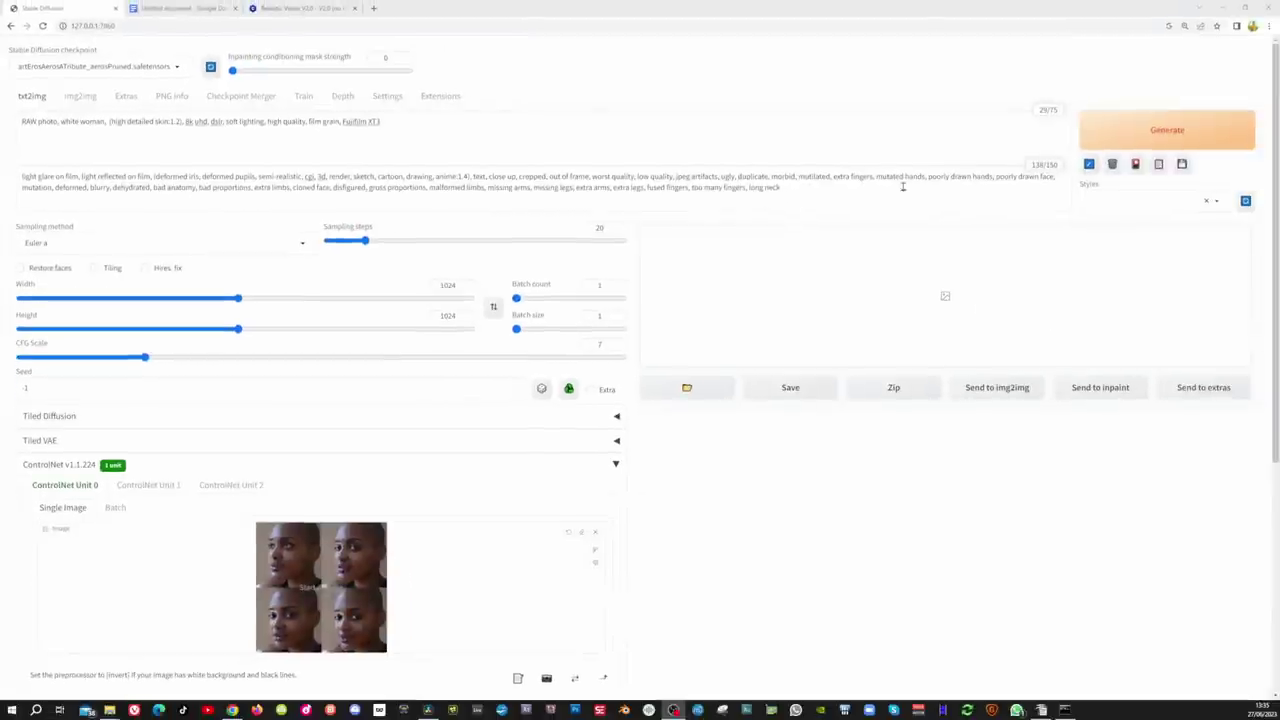
{"action": "left_click", "coordinate": [1137, 137]}
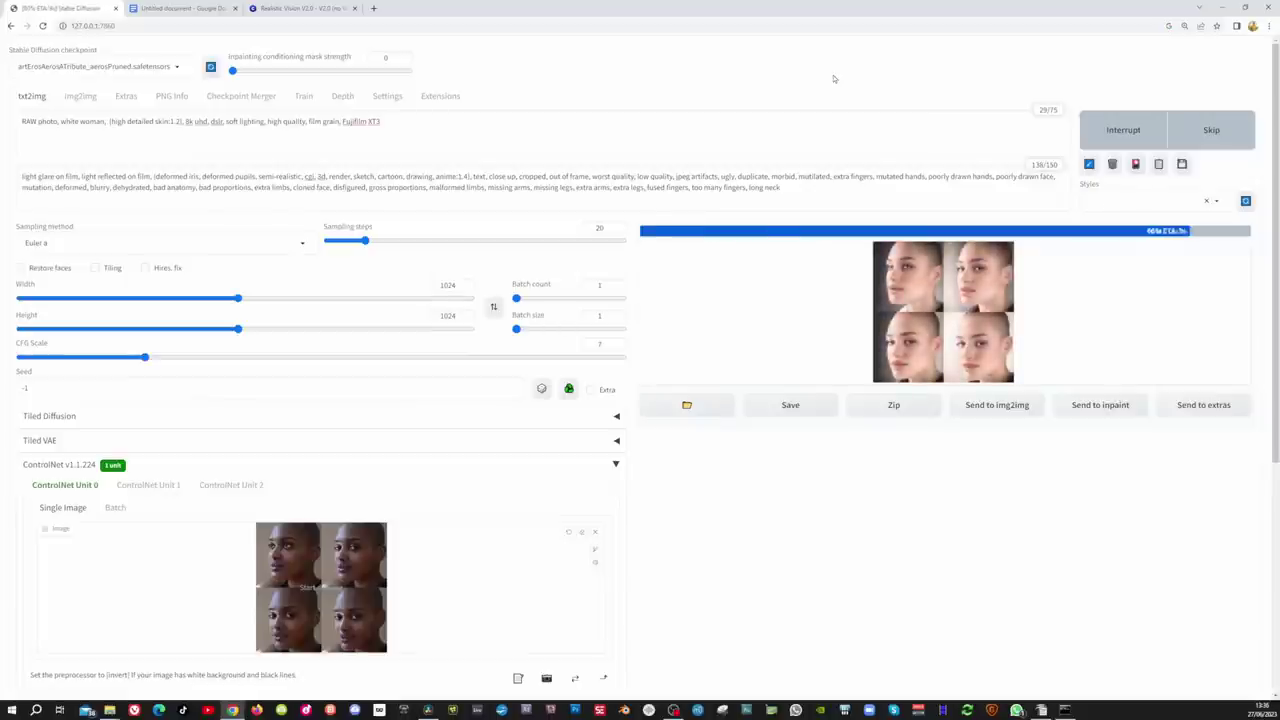
{"action": "left_click", "coordinate": [883, 307]}
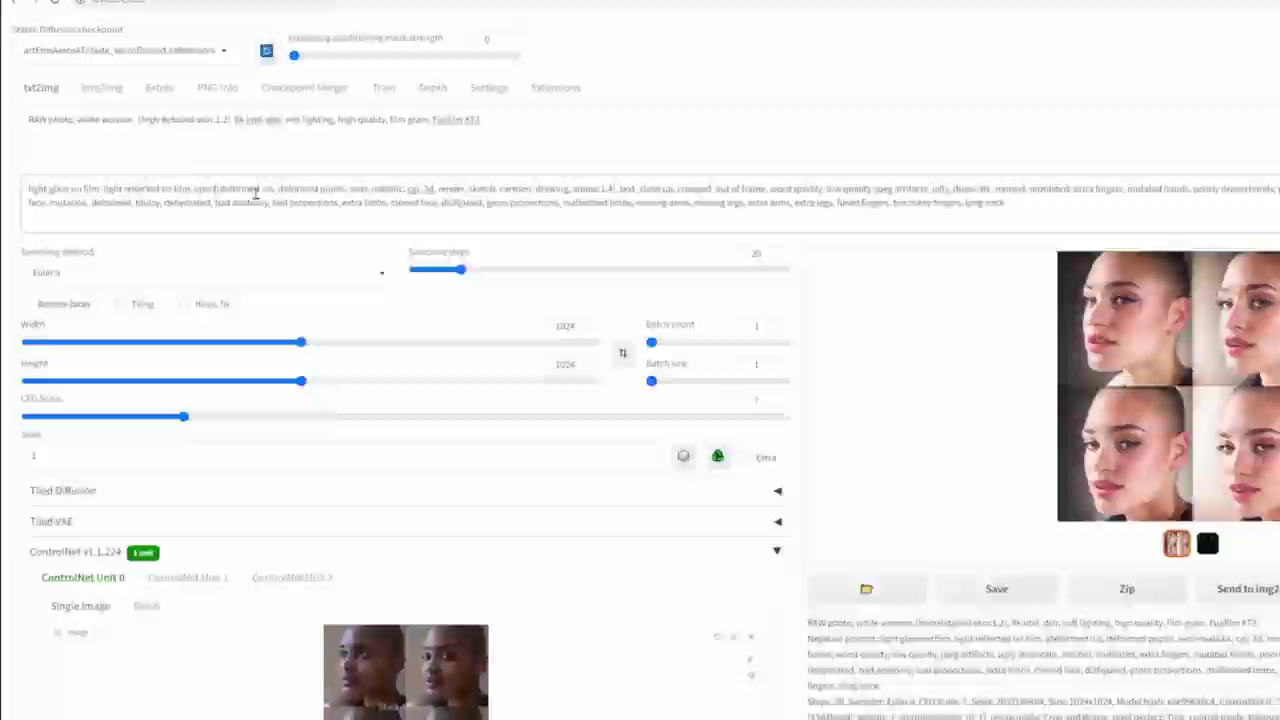
Add "open mouth" and weighted "teeth" to the negative prompt and "closed mouth, (((closed lips)))" to the positive prompt.
{"action": "type", "text": "moutn, (teeth),"}
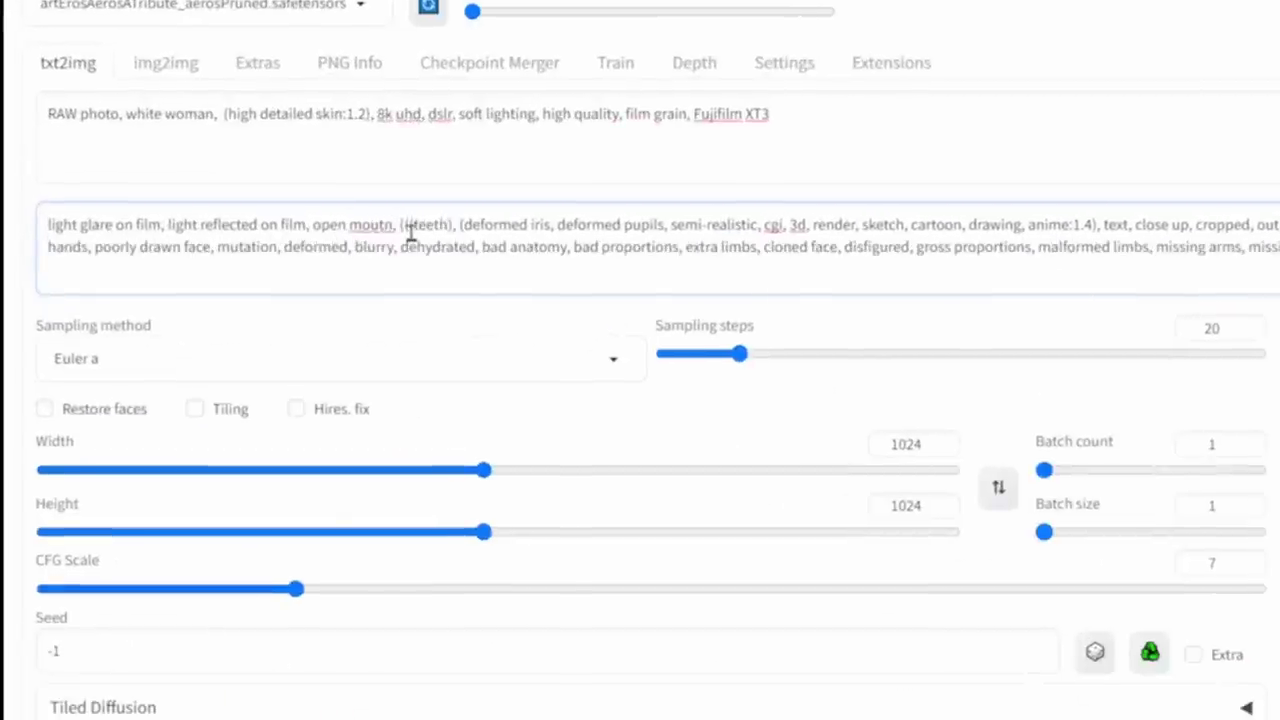
{"action": "left_click", "coordinate": [221, 114]}
{"action": "type", "text": "closed mouth, (((closed lips)))"}
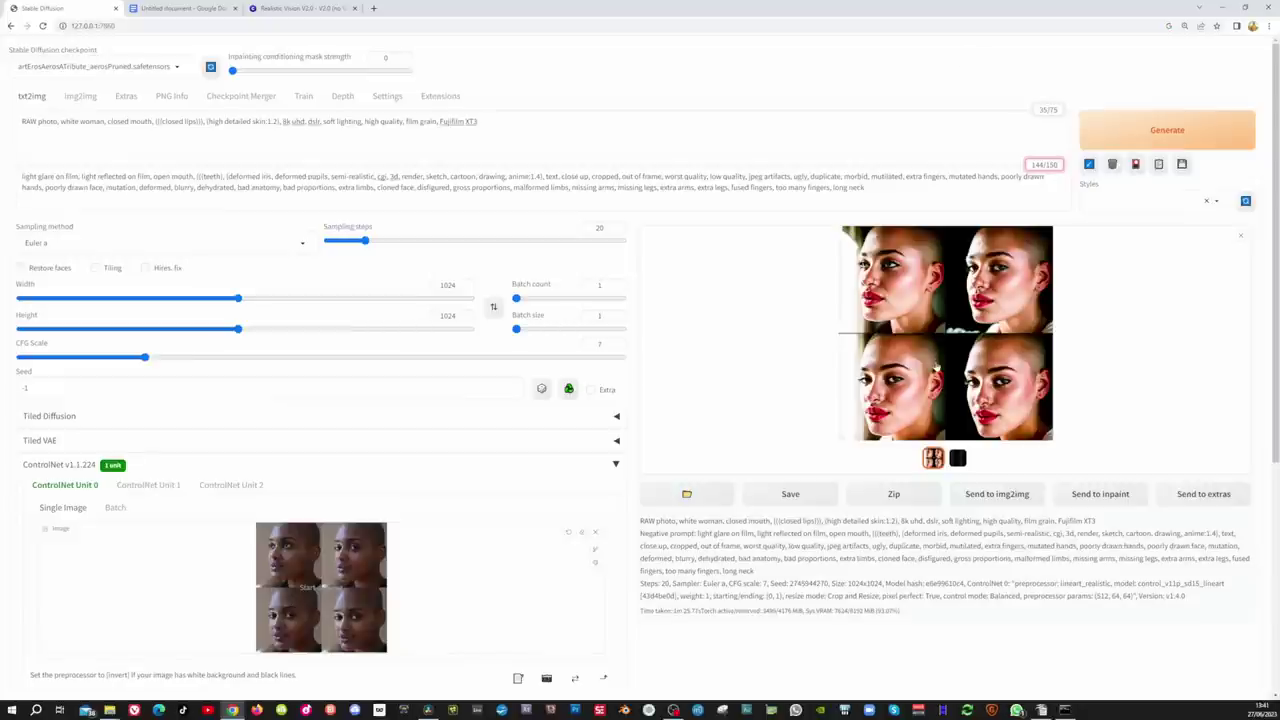
{"action": "left_click", "coordinate": [938, 368]}
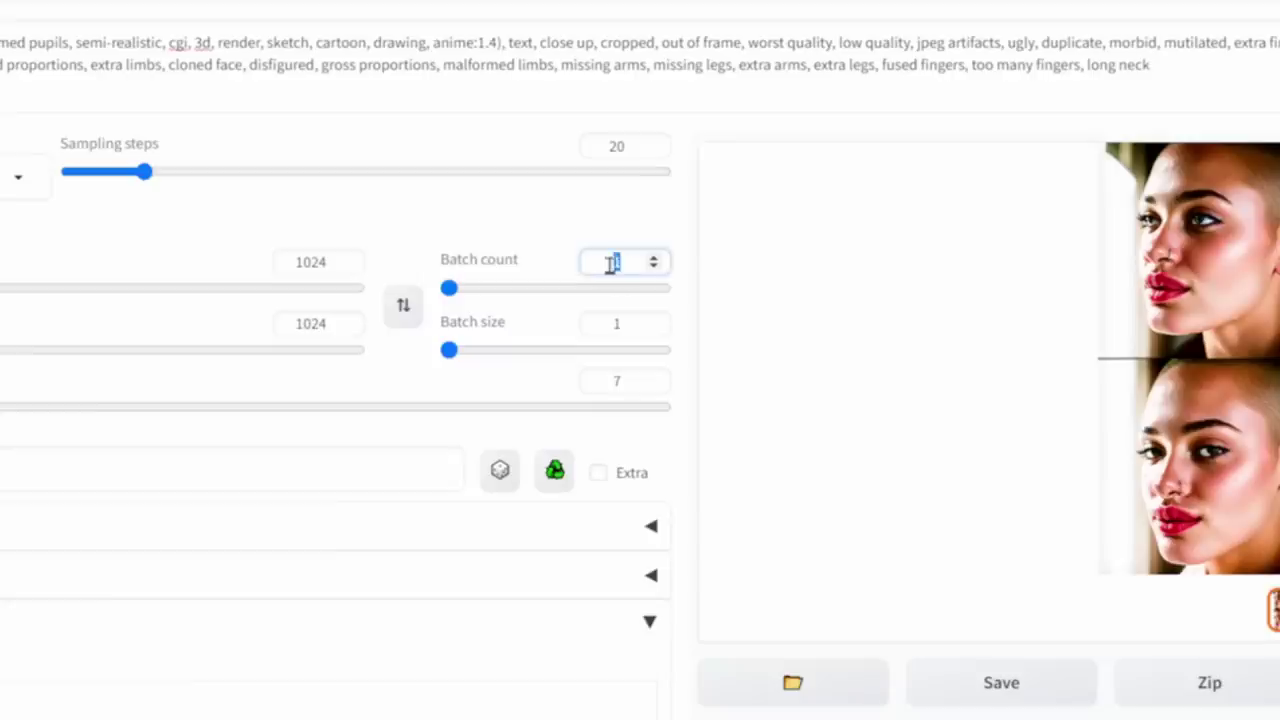
Set the batch count to 3 and generate more versions of the face grid.
{"action": "type", "text": "3"}
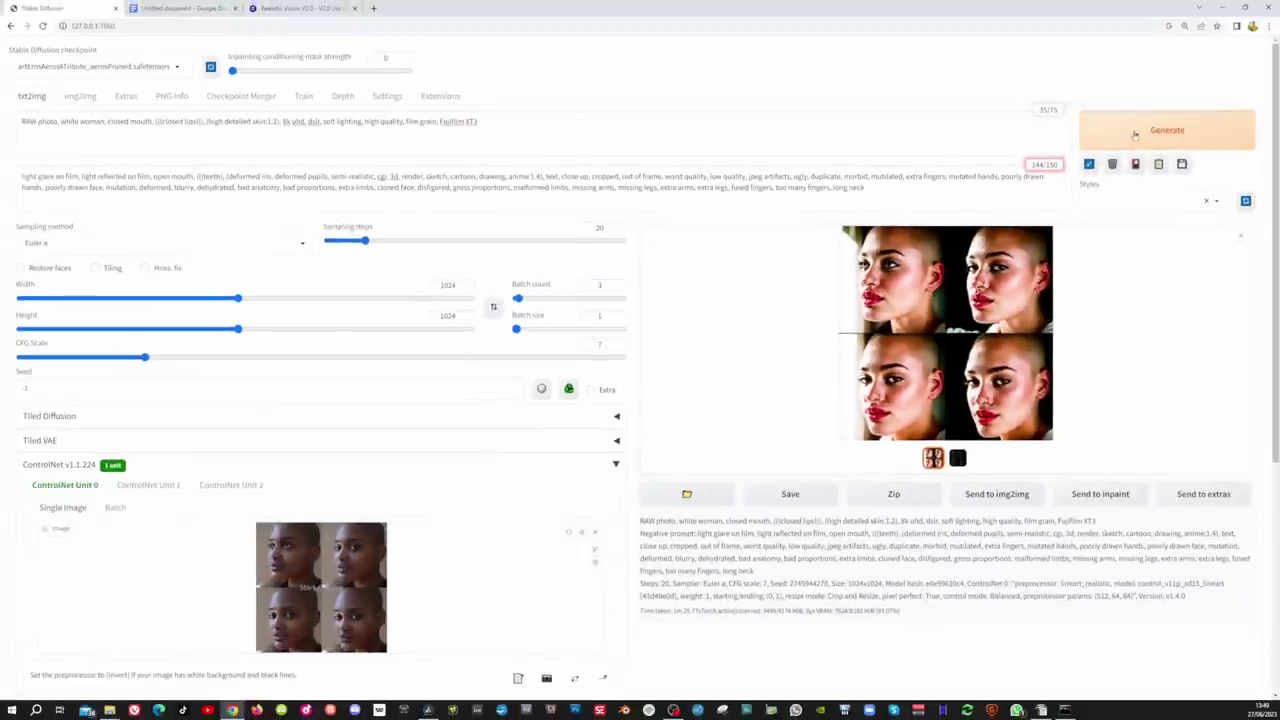
{"action": "left_click", "coordinate": [1135, 135]}
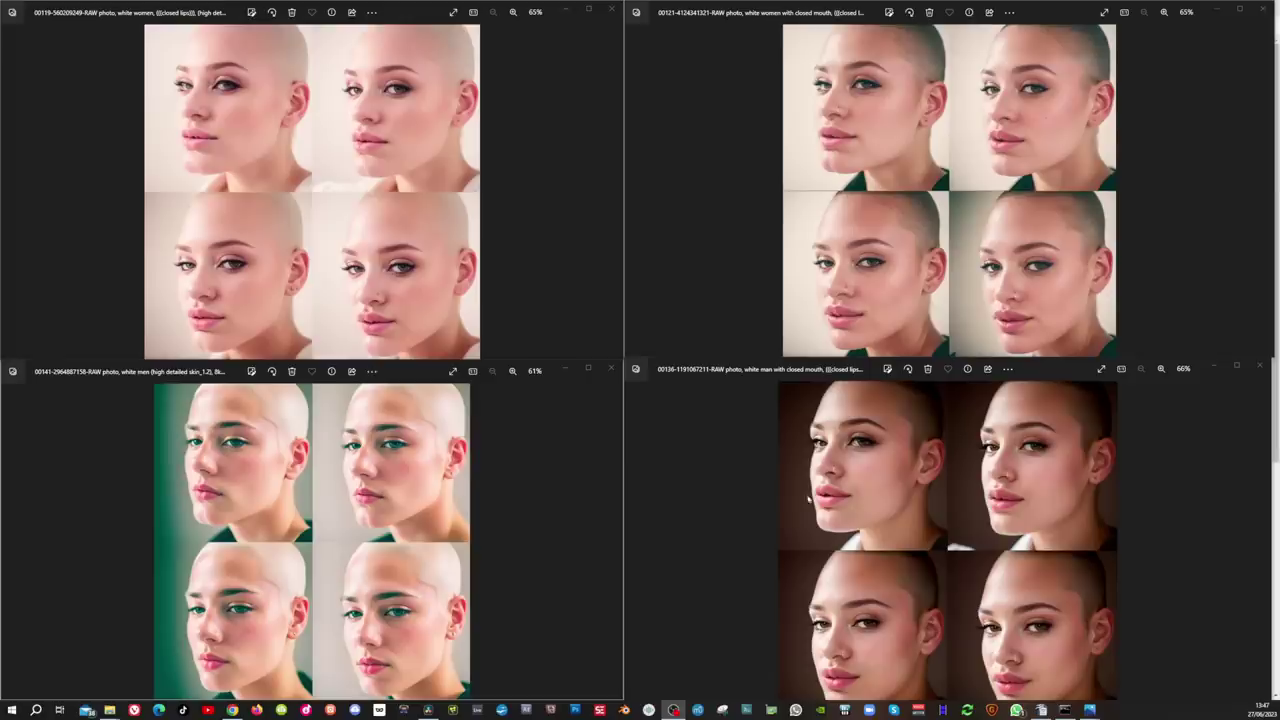
{"action": "left_click", "coordinate": [1238, 10]}
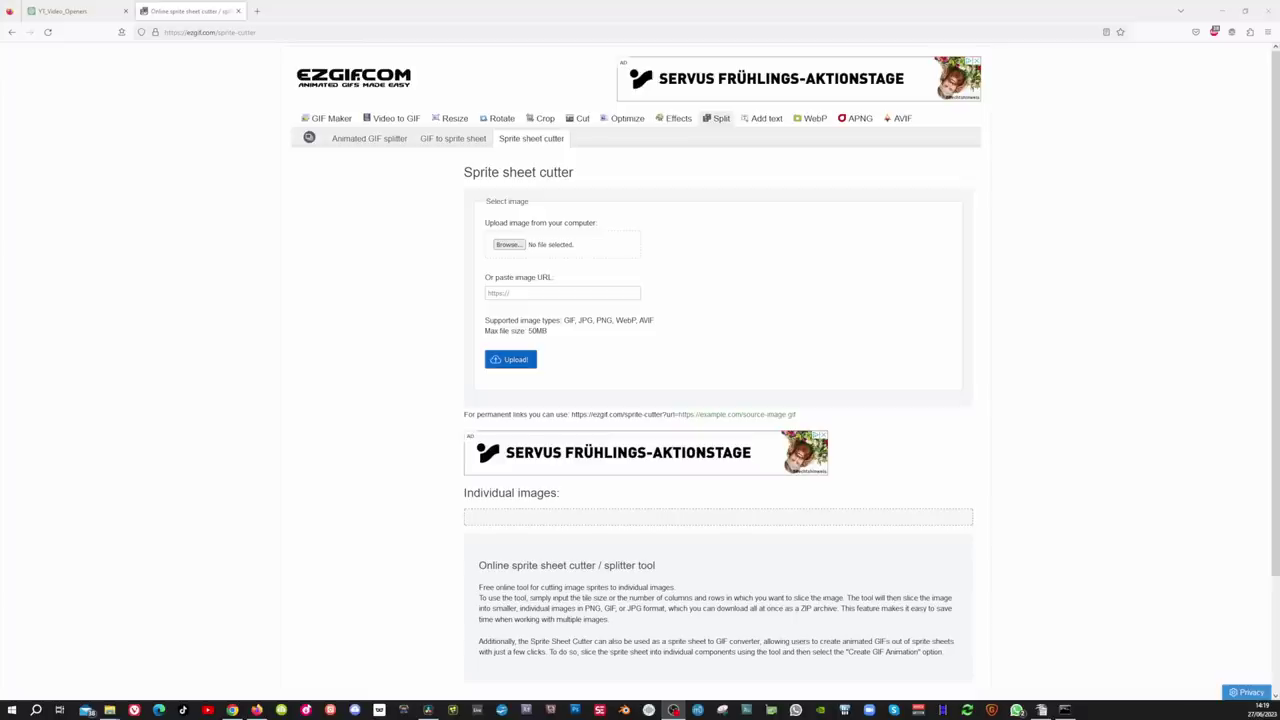
Upload the chosen stylized grid image, the 00121 PNG, to ezgif's sprite sheet cutter.
{"action": "left_click_drag", "start_coordinate": [2, 330], "coordinate": [378, 290]}
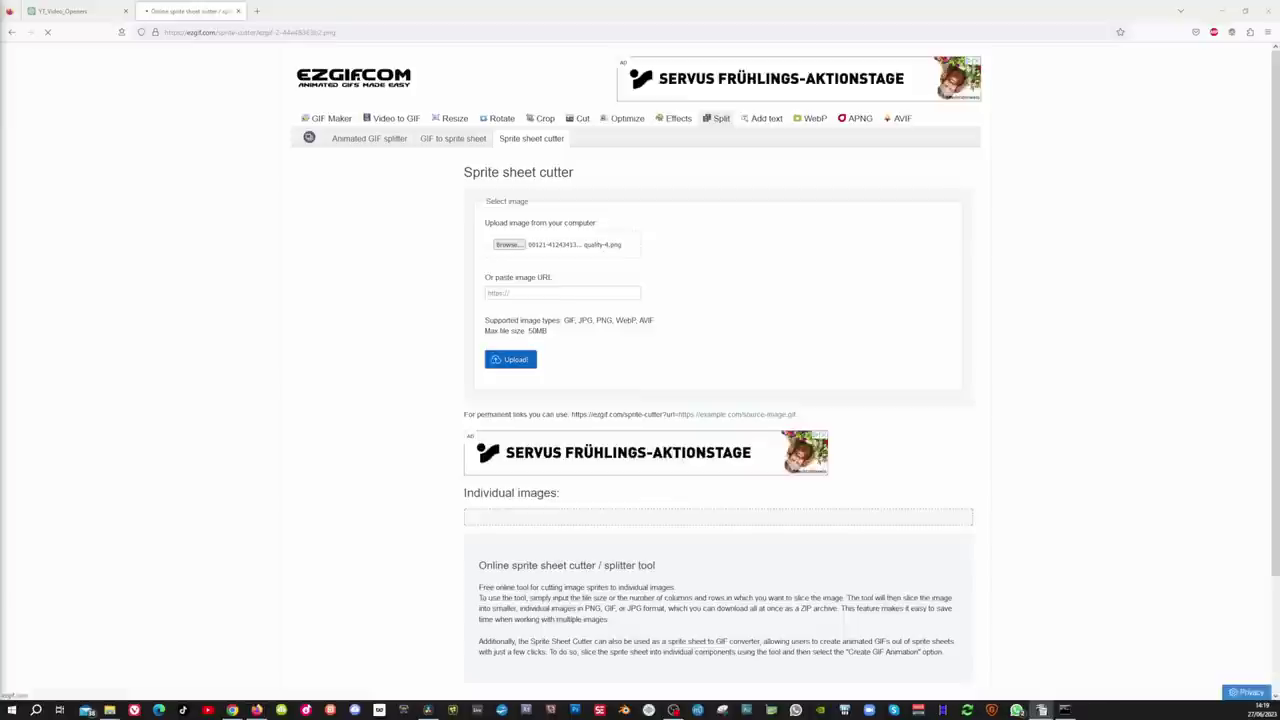
{"action": "scroll", "coordinate": [399, 317], "scroll_direction": "down", "scroll_amount": 4}
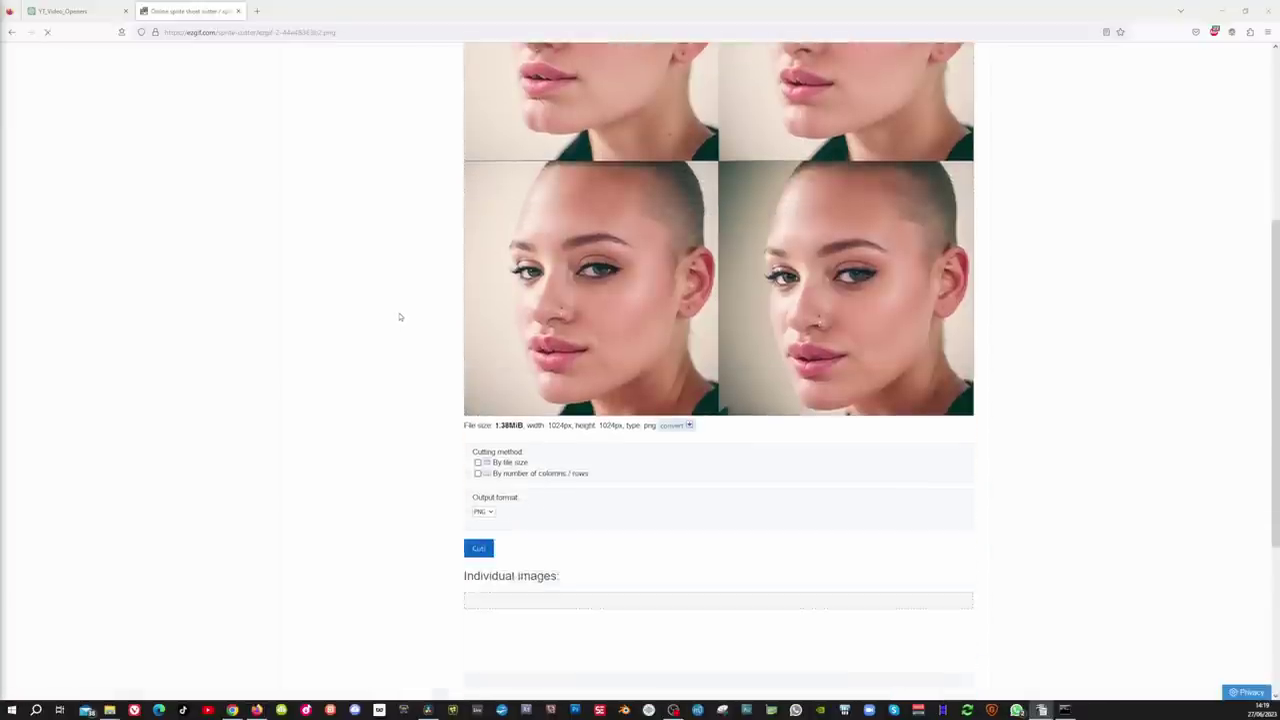
{"action": "scroll", "coordinate": [399, 317], "scroll_direction": "down", "scroll_amount": 2}
Cut the grid by tile size into 512 by 512 PNG images and download the frames as a ZIP.
{"action": "left_click", "coordinate": [481, 316]}
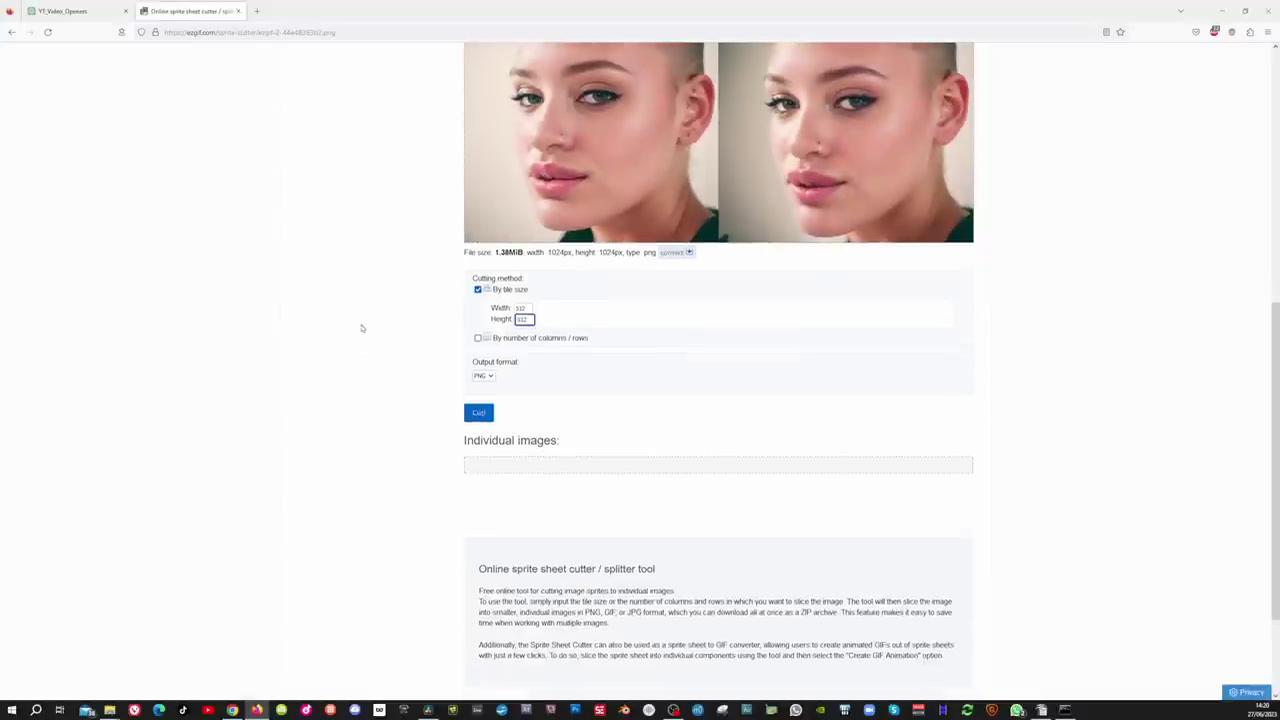
{"action": "scroll", "coordinate": [466, 456], "scroll_direction": "down", "scroll_amount": 1}
{"action": "left_click", "coordinate": [477, 399]}
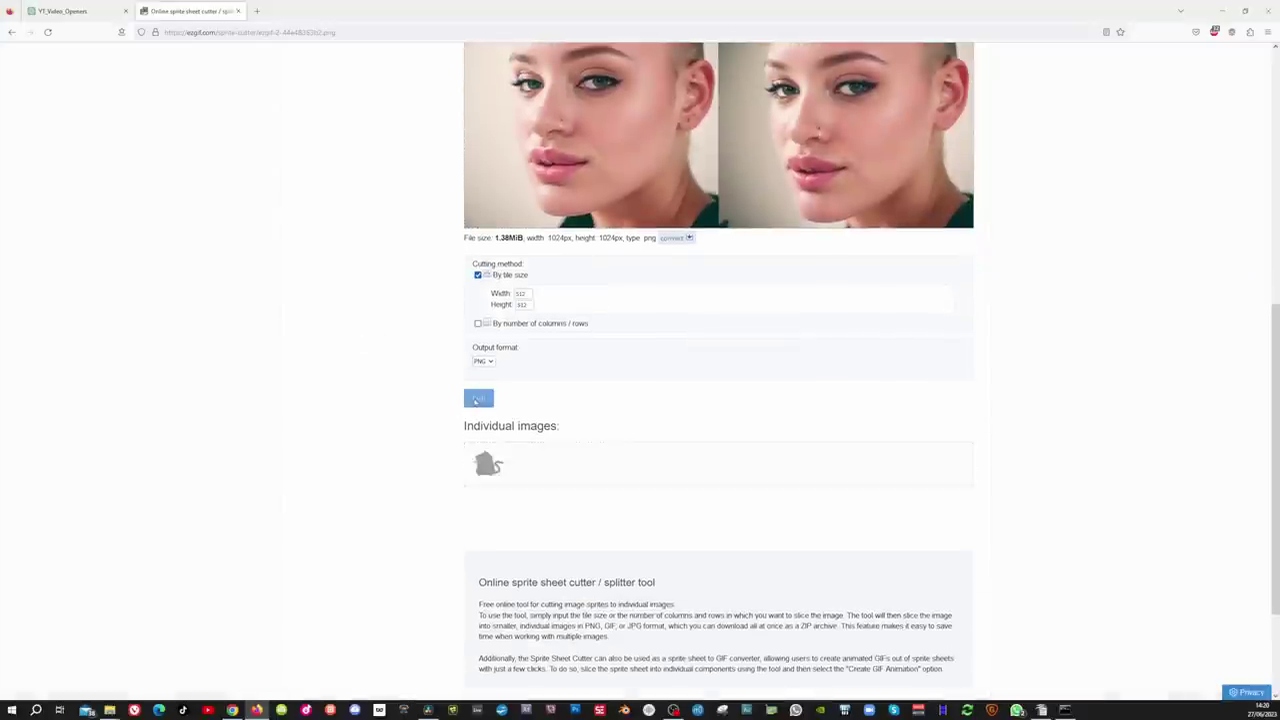
{"action": "scroll", "coordinate": [377, 380], "scroll_direction": "down", "scroll_amount": 10}
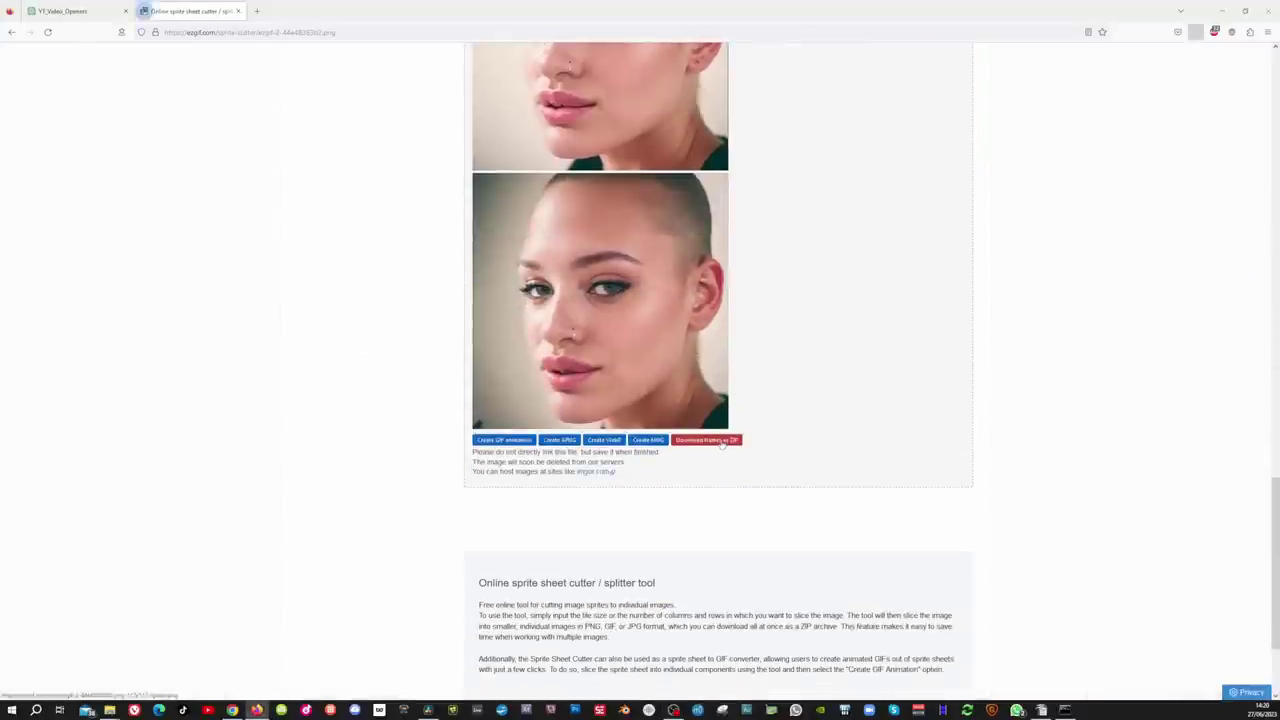
In File Explorer, open the 04_Keyframes_for_EBsynth and 02_4_keyframes folders in side-by-side windows to compare the keyframes.
{"action": "left_click", "coordinate": [109, 710]}
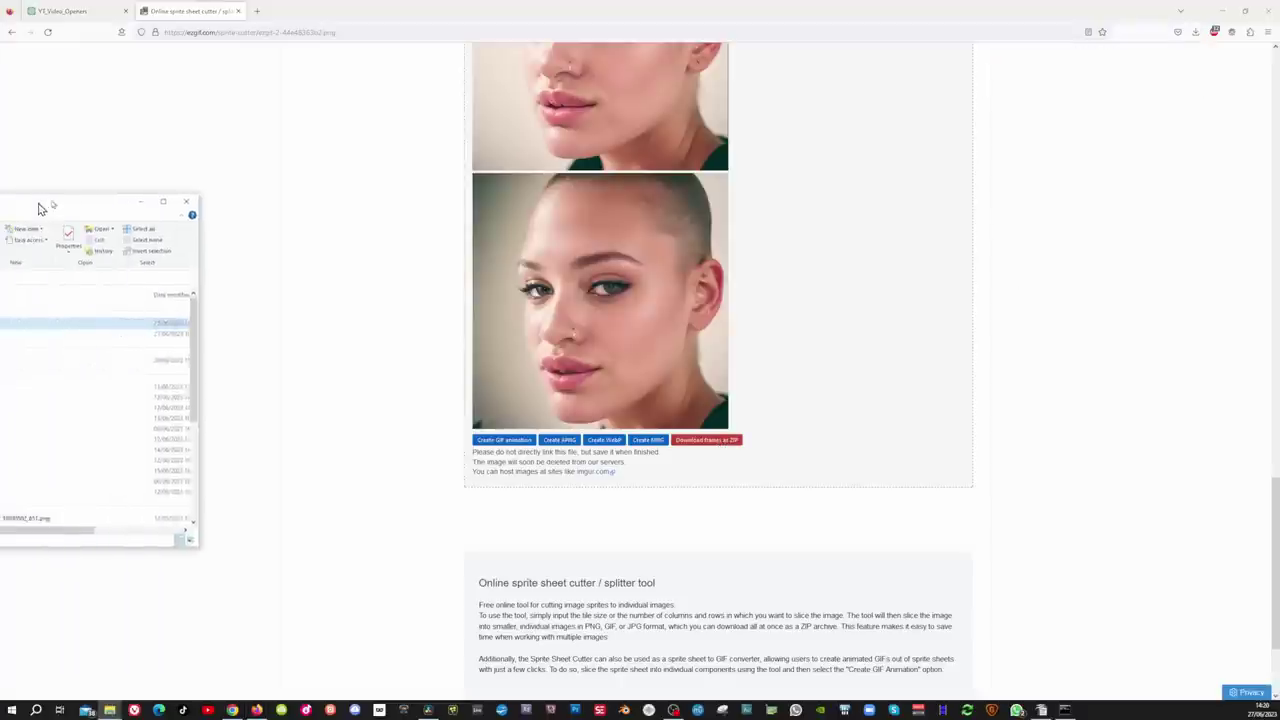
{"action": "left_click_drag", "start_coordinate": [314, 194], "coordinate": [323, 185]}
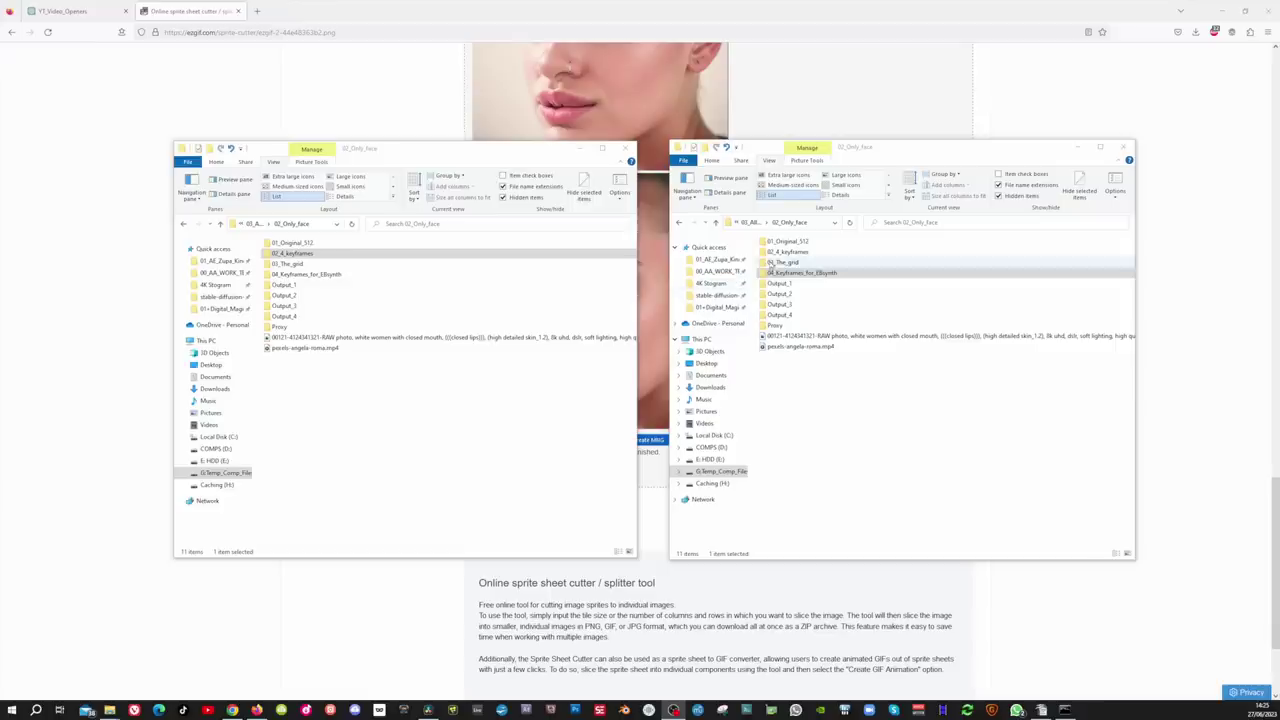
{"action": "double_click", "coordinate": [780, 273]}
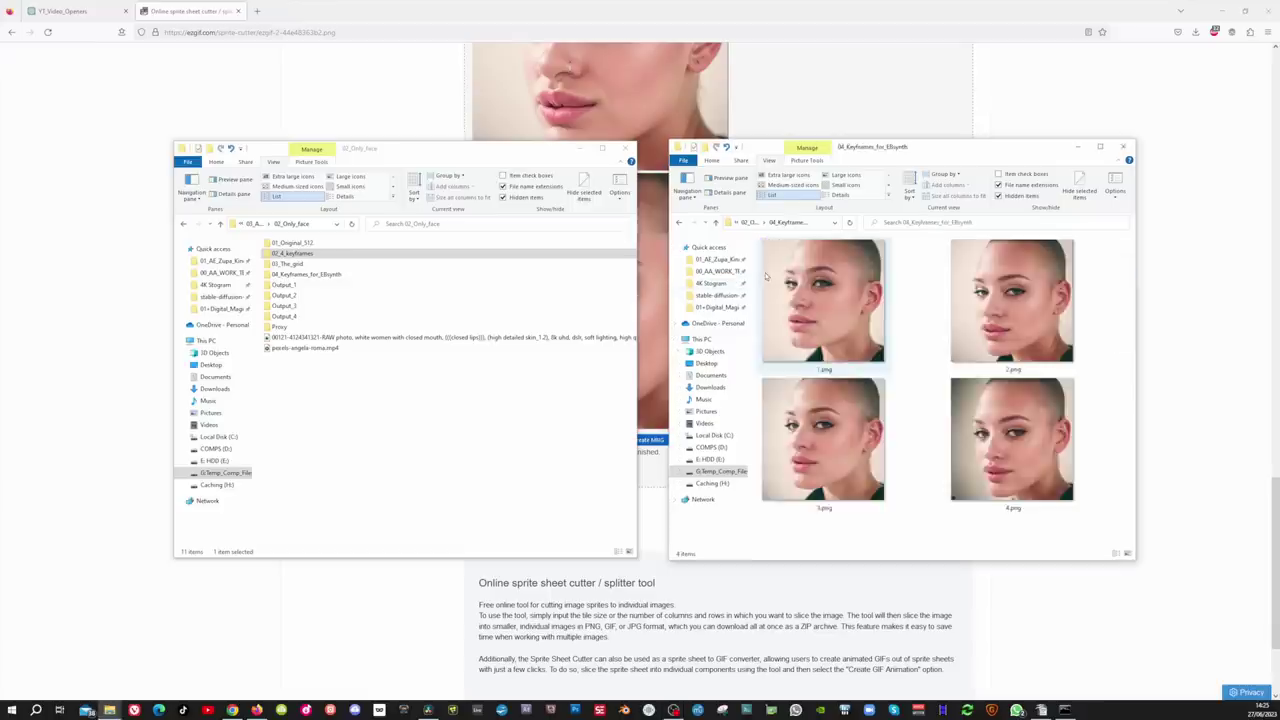
{"action": "double_click", "coordinate": [271, 253]}
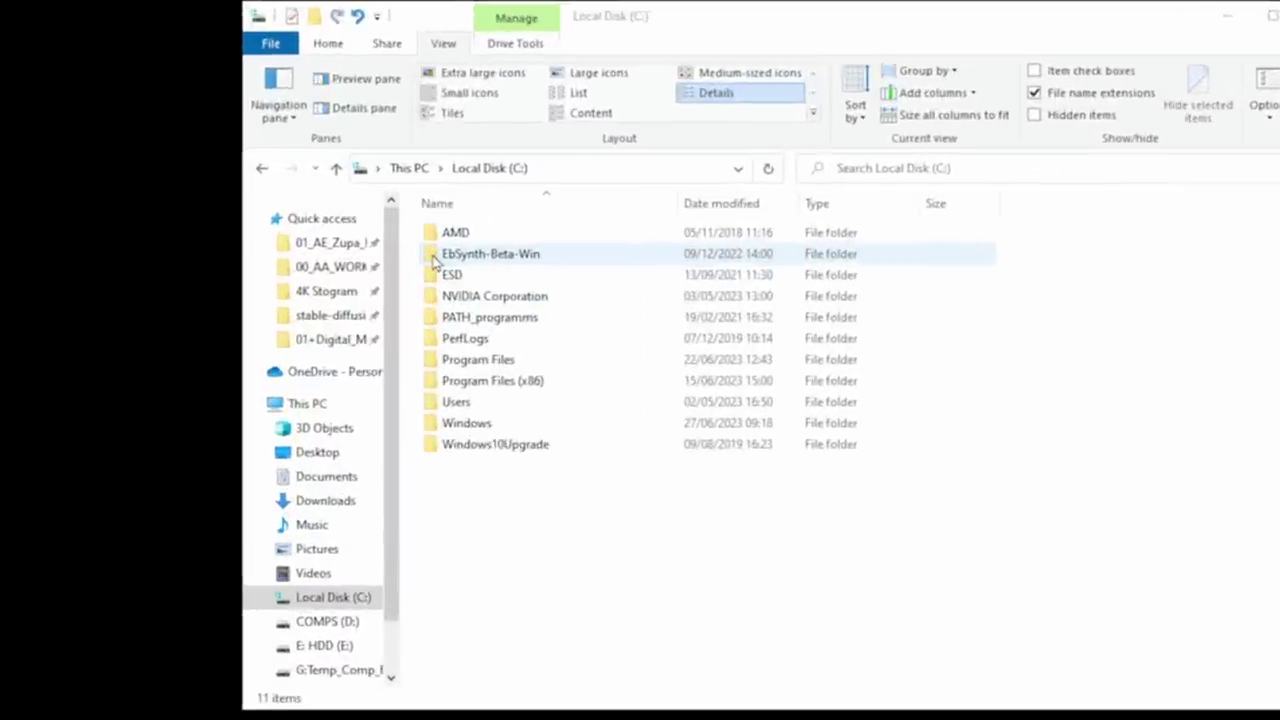
Launch EbSynth.exe from the EbSynth-Beta-Win folder on drive C and reposition its window.
{"action": "double_click", "coordinate": [684, 236]}
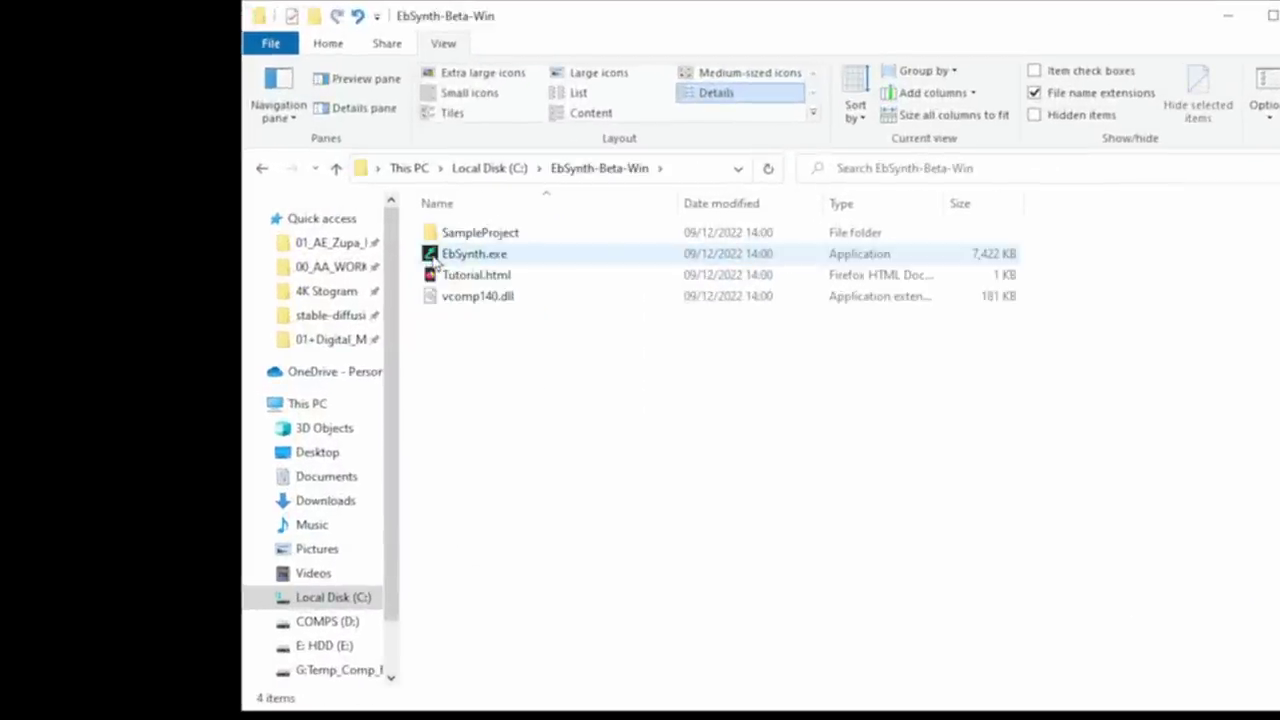
{"action": "double_click", "coordinate": [434, 257]}
{"action": "left_click_drag", "start_coordinate": [280, 64], "coordinate": [320, 197]}
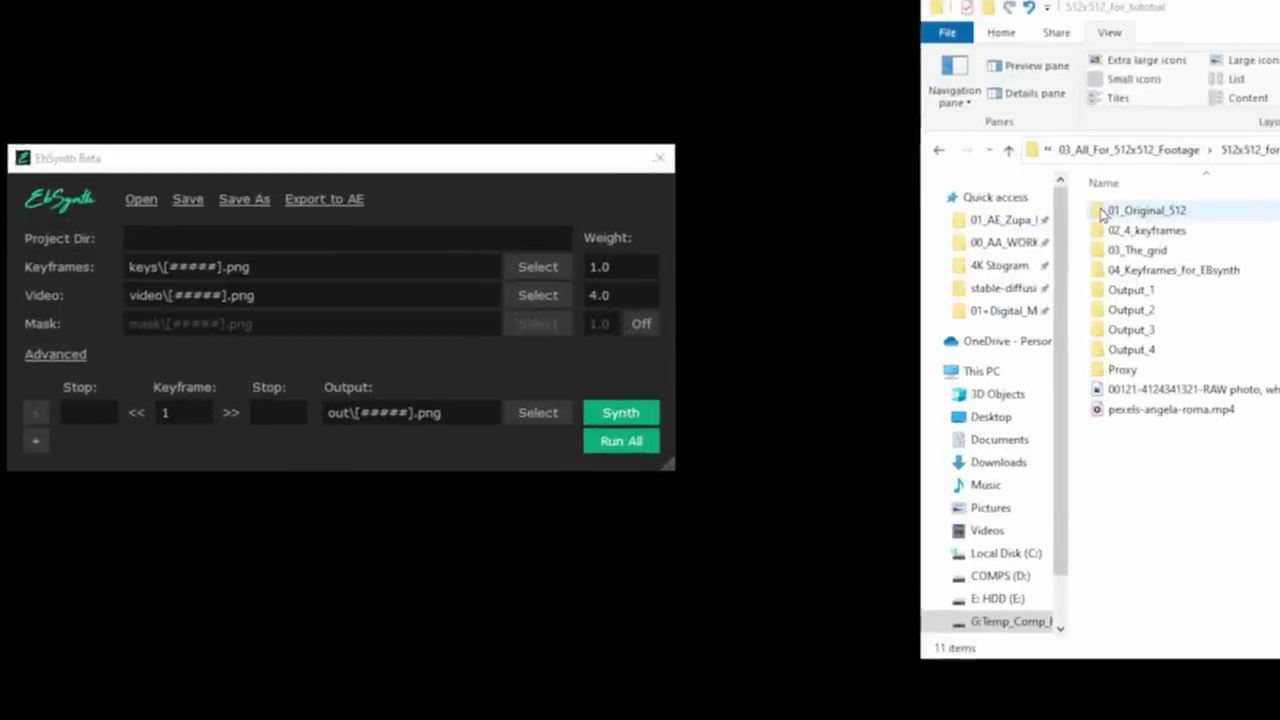
Load the 01_Original_512 folder as EbSynth's video and the 04_Keyframes_for_EBsynth folder as its keyframes.
{"action": "left_click_drag", "start_coordinate": [1102, 214], "coordinate": [643, 240]}
{"action": "left_click_drag", "start_coordinate": [330, 320], "coordinate": [377, 280]}
{"action": "left_click", "coordinate": [1102, 276]}
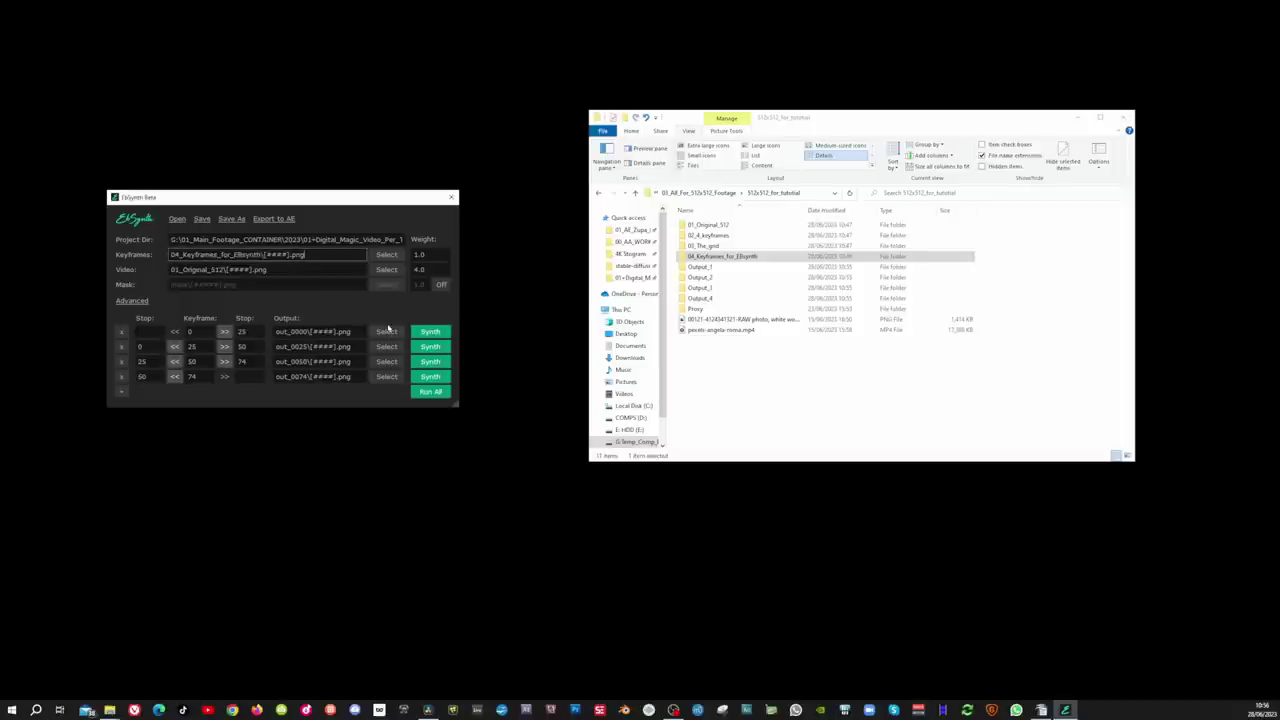
Set the output folders of the four keyframe rows to Output_1, Output_2, Output_3 and Output_4 in order.
{"action": "left_click", "coordinate": [386, 331]}
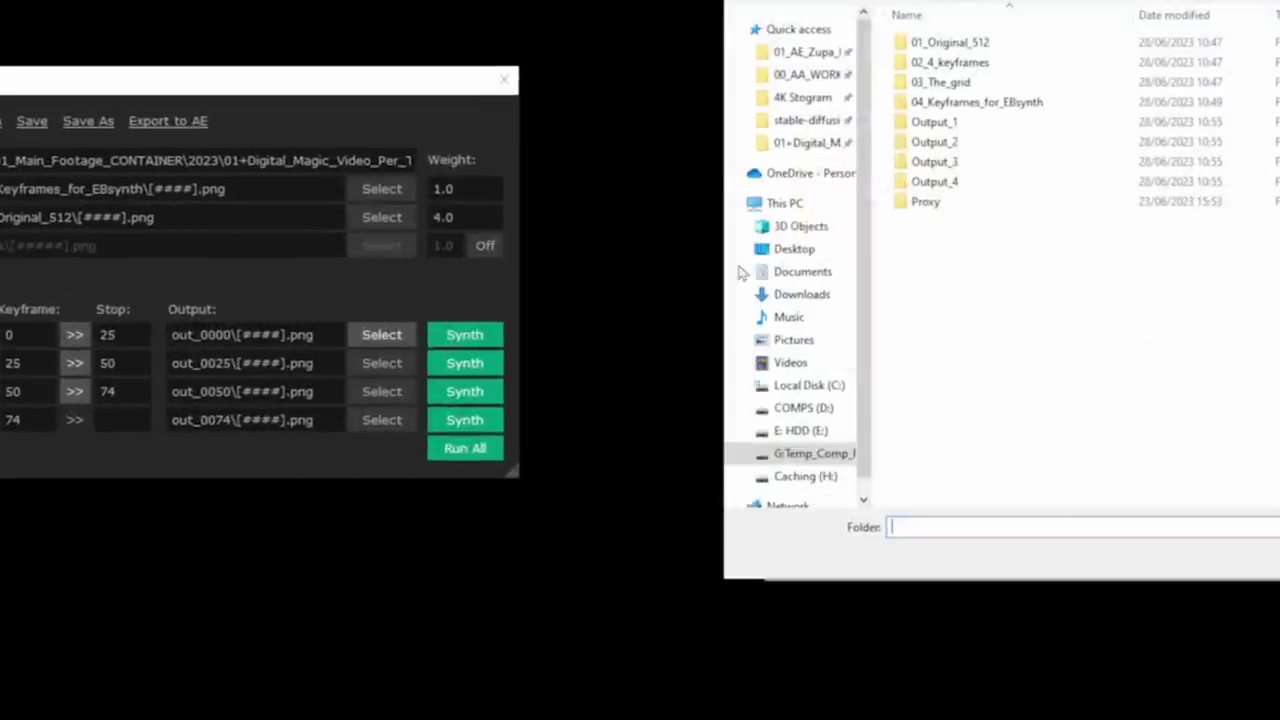
{"action": "left_click", "coordinate": [903, 124]}
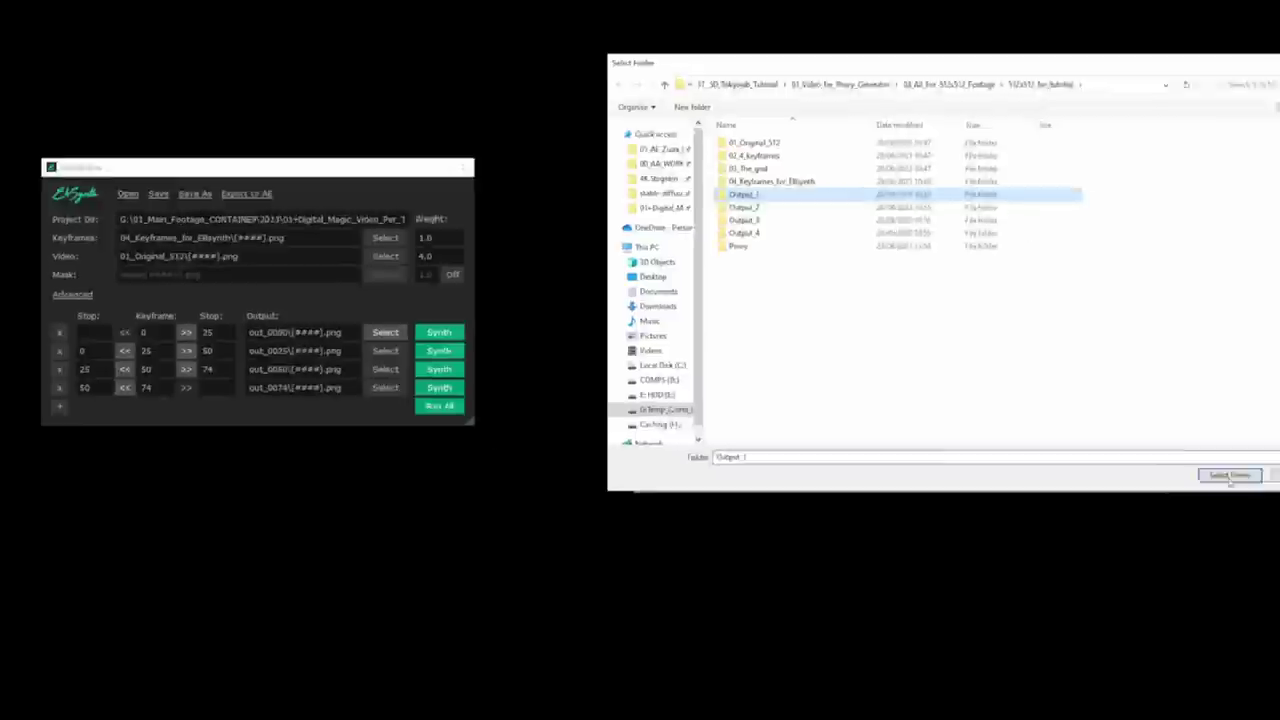
{"action": "left_click", "coordinate": [1229, 474]}
{"action": "left_click", "coordinate": [386, 346]}
{"action": "left_click", "coordinate": [1074, 447]}
{"action": "left_click", "coordinate": [386, 361]}
{"action": "left_click", "coordinate": [678, 240]}
{"action": "left_click", "coordinate": [1074, 447]}
{"action": "left_click", "coordinate": [388, 376]}
{"action": "left_click", "coordinate": [678, 251]}
{"action": "left_click", "coordinate": [1074, 447]}
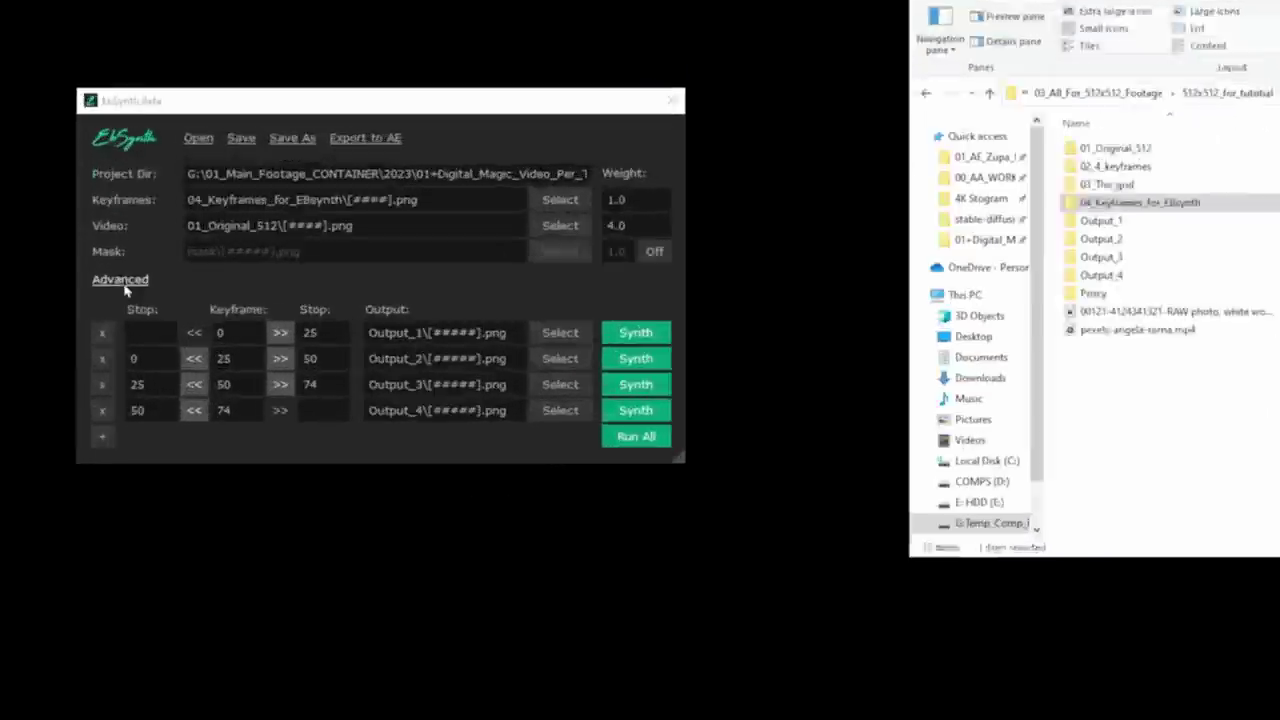
With the advanced settings expanded, run the synthesis for all four keyframes and open the Output_1 folder.
{"action": "left_click", "coordinate": [131, 300]}
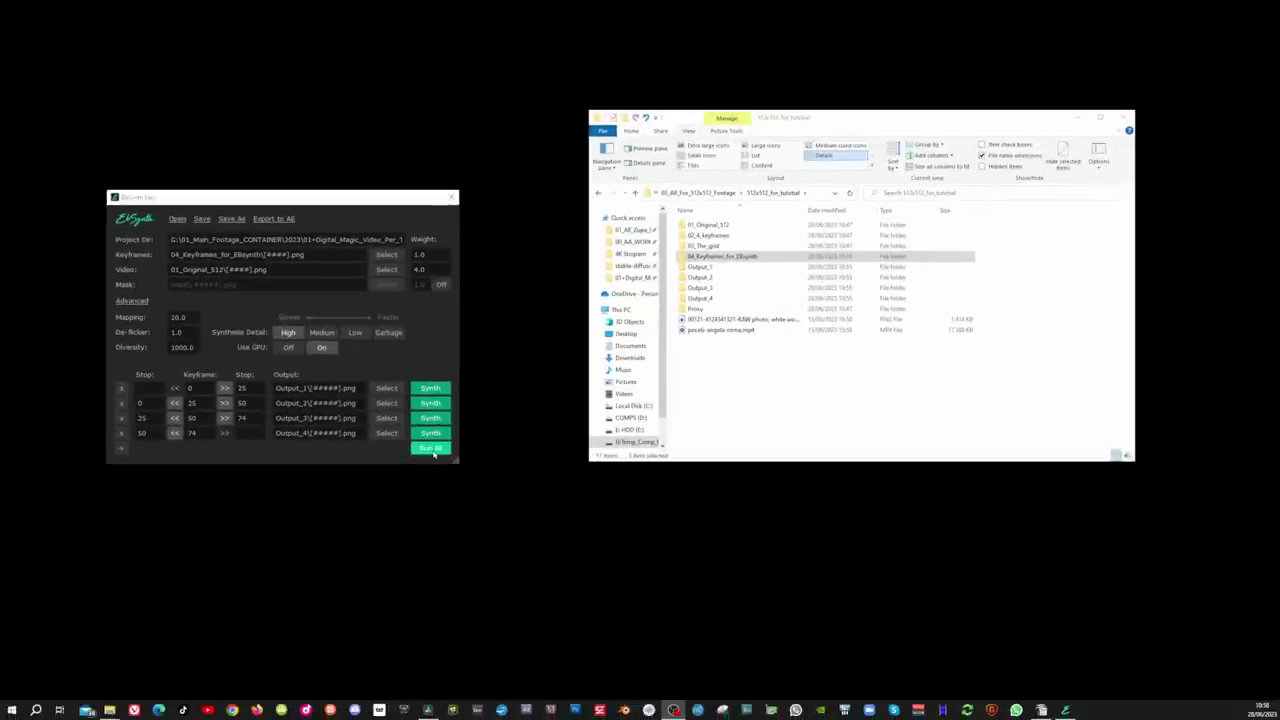
{"action": "left_click", "coordinate": [430, 448]}
{"action": "double_click", "coordinate": [700, 266]}
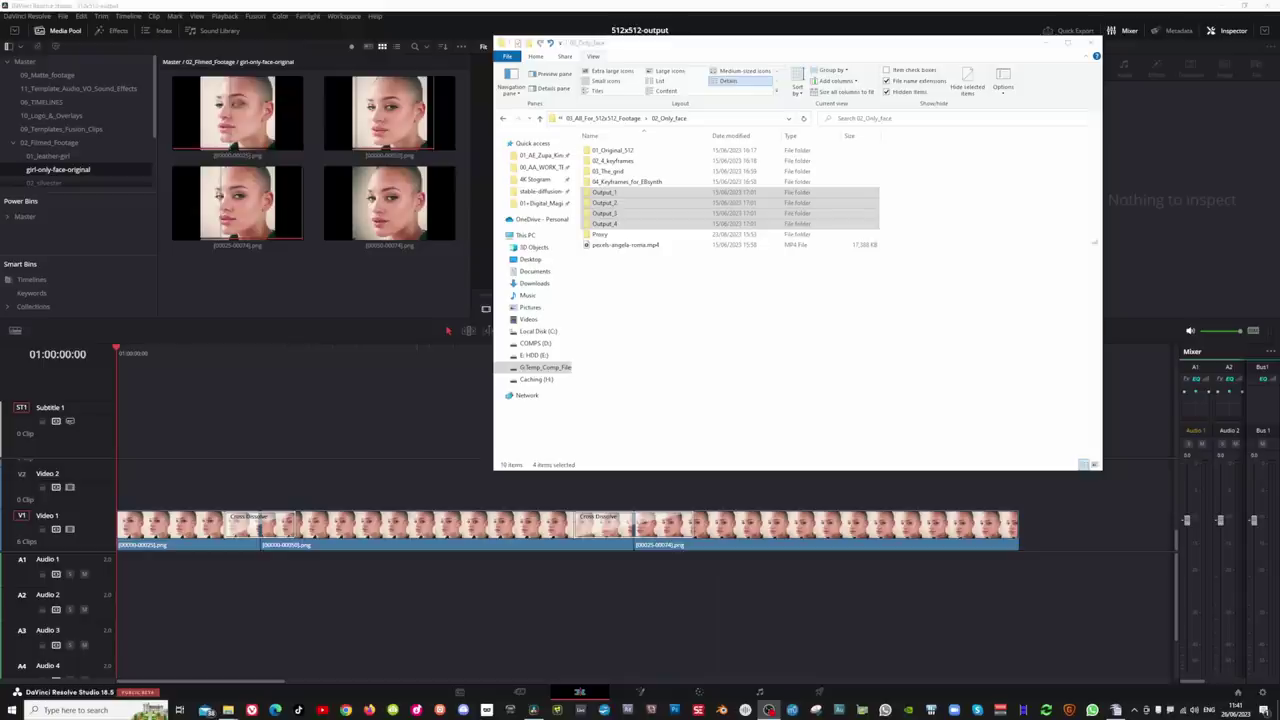
{"action": "left_click_drag", "start_coordinate": [455, 200], "coordinate": [452, 198]}
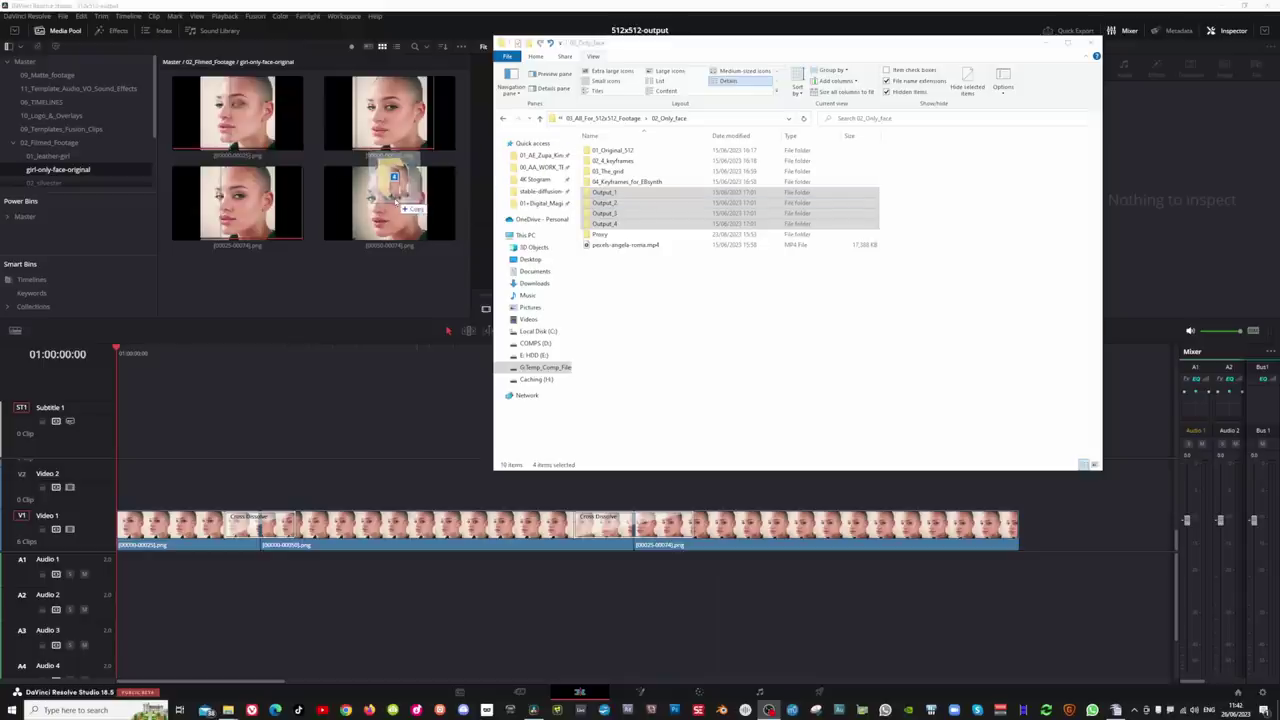
{"action": "left_click", "coordinate": [355, 414]}
{"action": "left_click", "coordinate": [254, 152]}
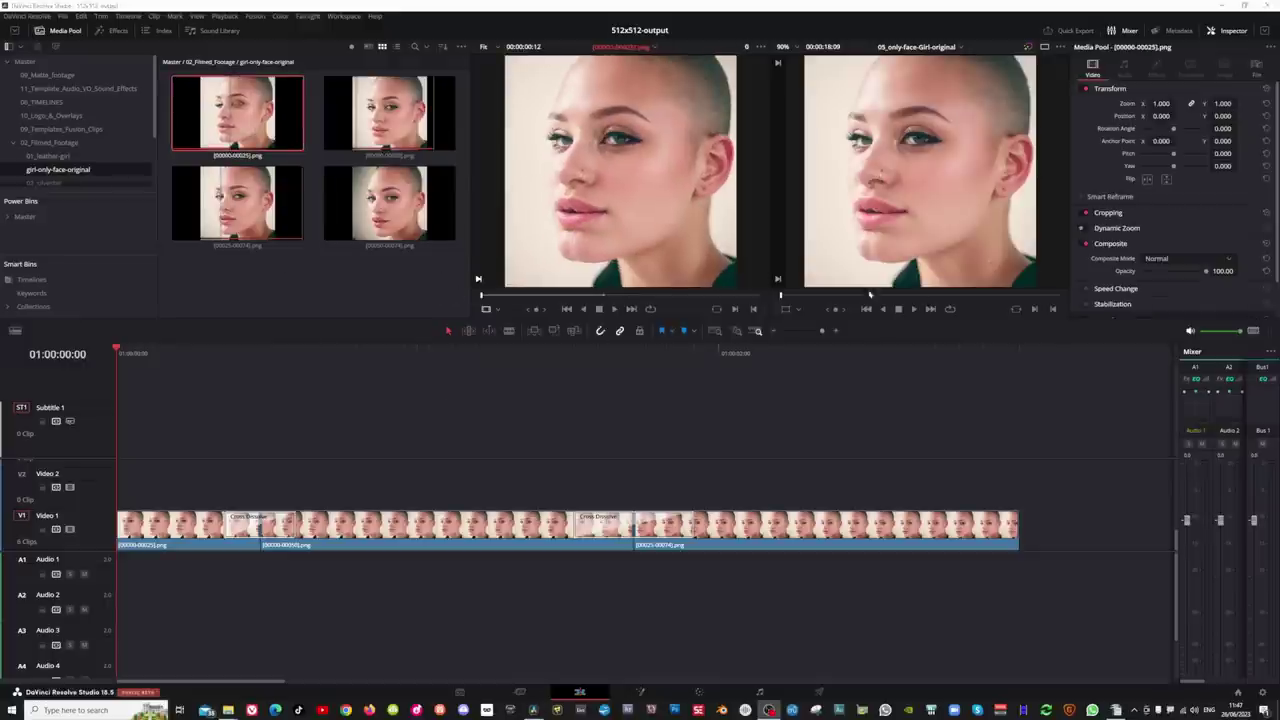
{"action": "key", "text": "space"}
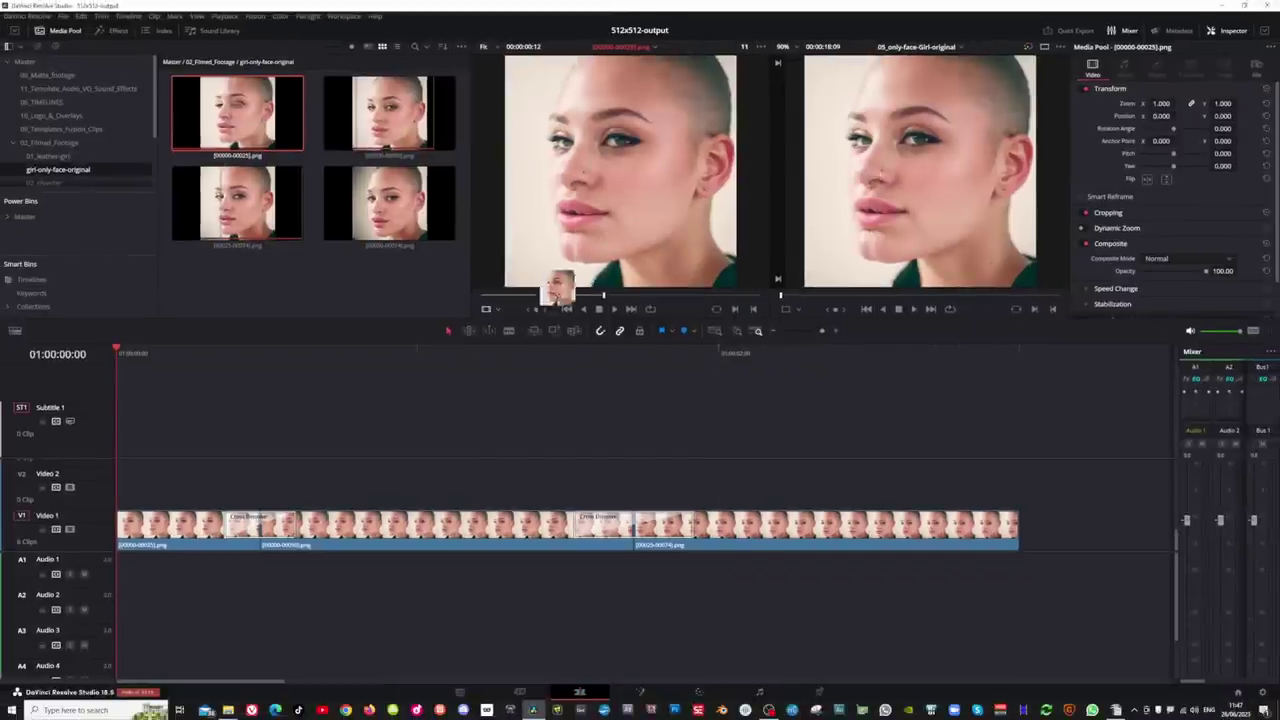
{"action": "left_click_drag", "start_coordinate": [557, 296], "coordinate": [234, 498]}
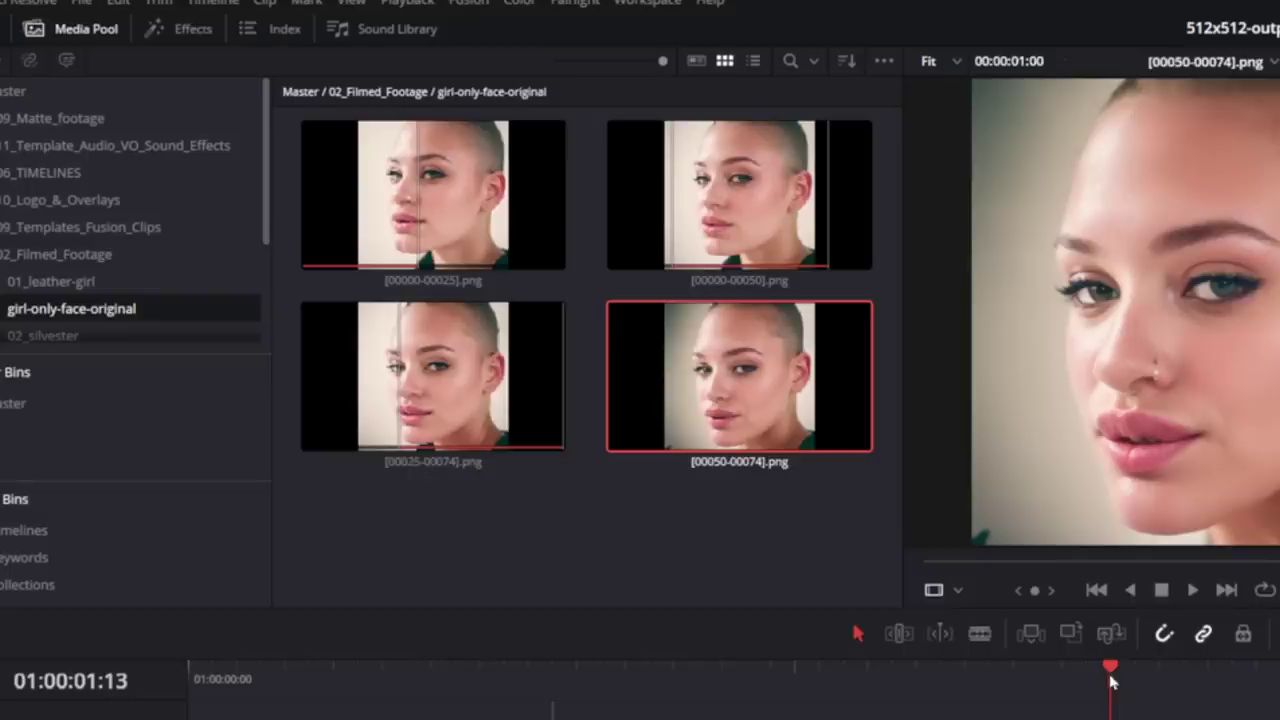
Apply a Cross Dissolve video transition at the cut between the first two clips on Video 1.
{"action": "left_click", "coordinate": [176, 33]}
{"action": "left_click_drag", "start_coordinate": [714, 214], "coordinate": [534, 719]}
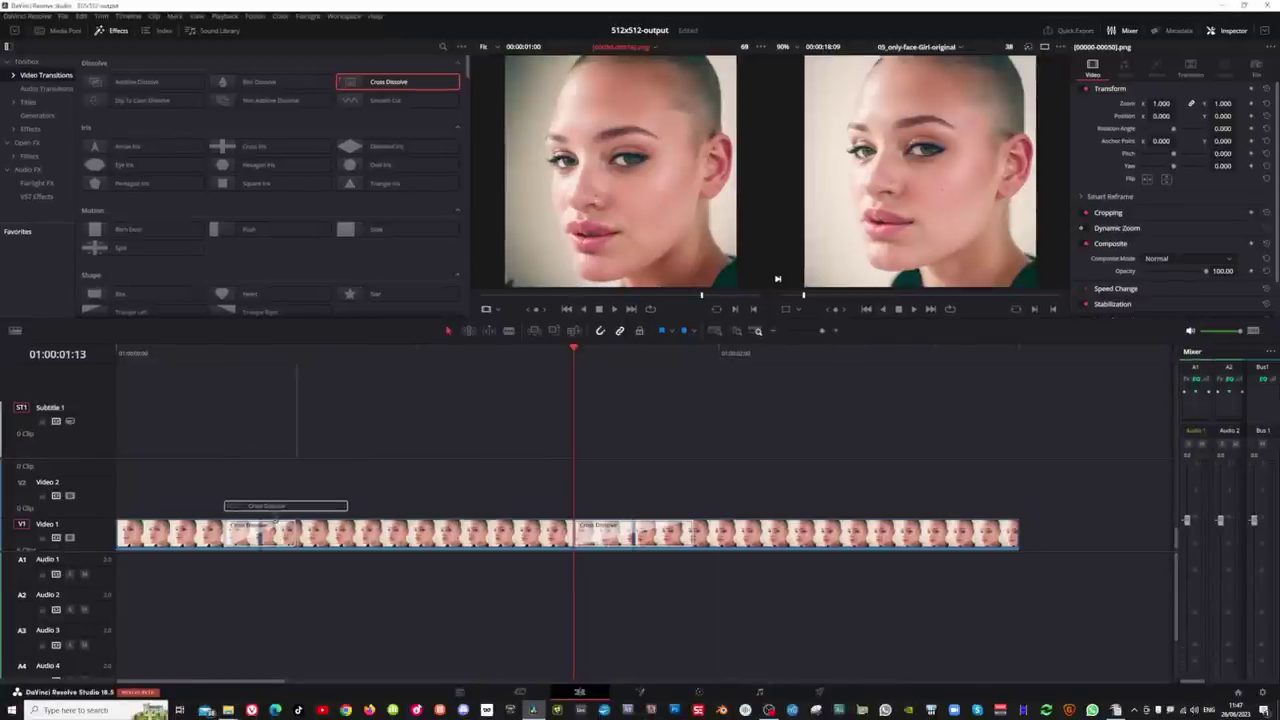
{"action": "left_click_drag", "start_coordinate": [276, 569], "coordinate": [275, 545]}
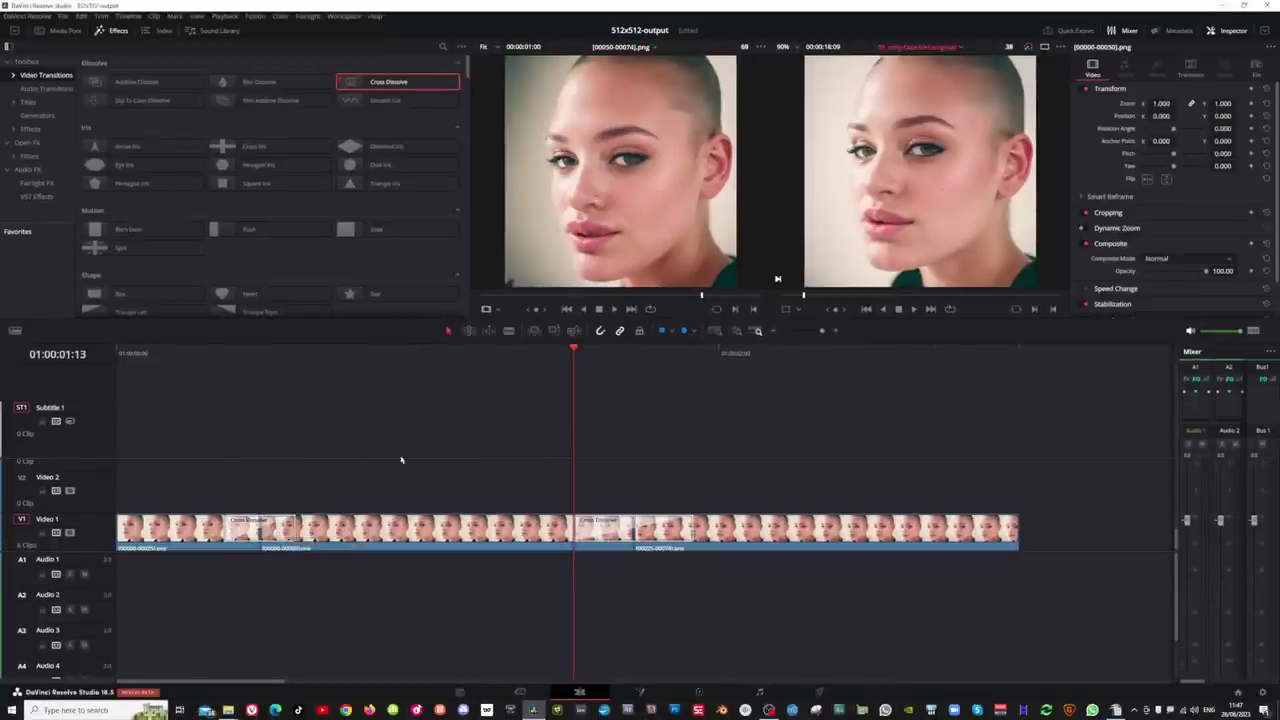